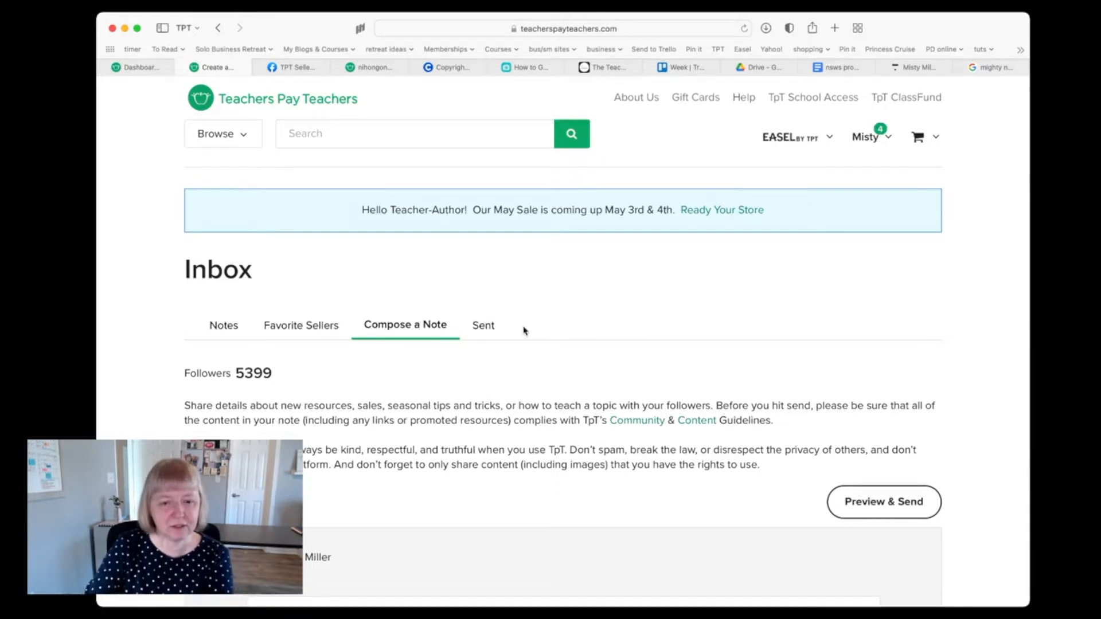
{"action": "scroll", "coordinate": [523, 331], "scroll_direction": "down", "scroll_amount": 4}
{"action": "scroll", "coordinate": [523, 327], "scroll_direction": "up", "scroll_amount": 4}
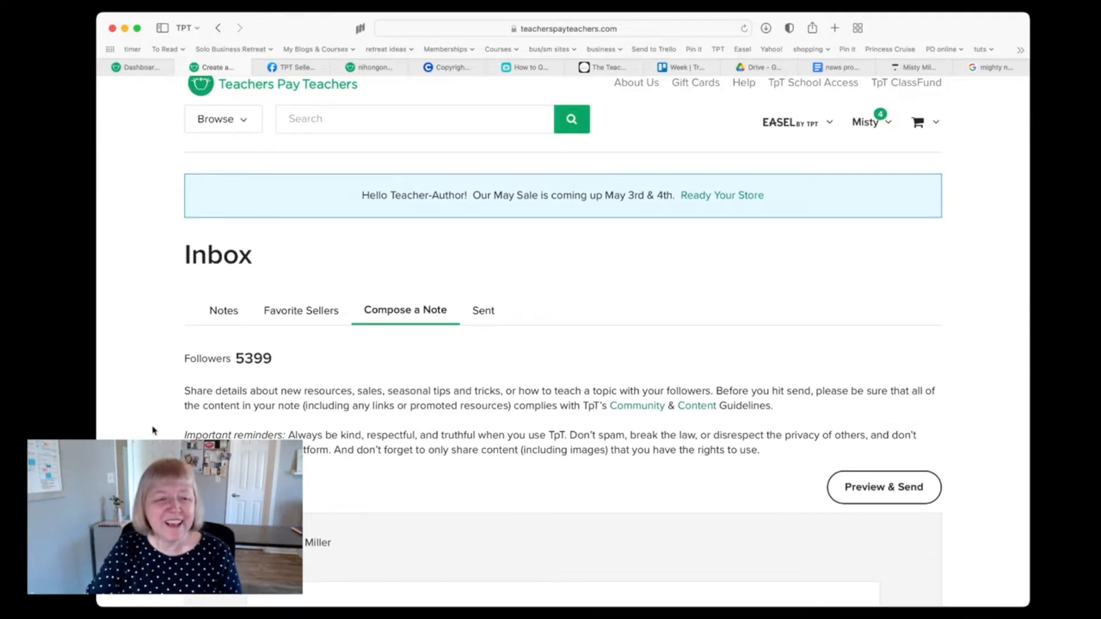
{"action": "left_click_drag", "start_coordinate": [97, 435], "coordinate": [60, 437]}
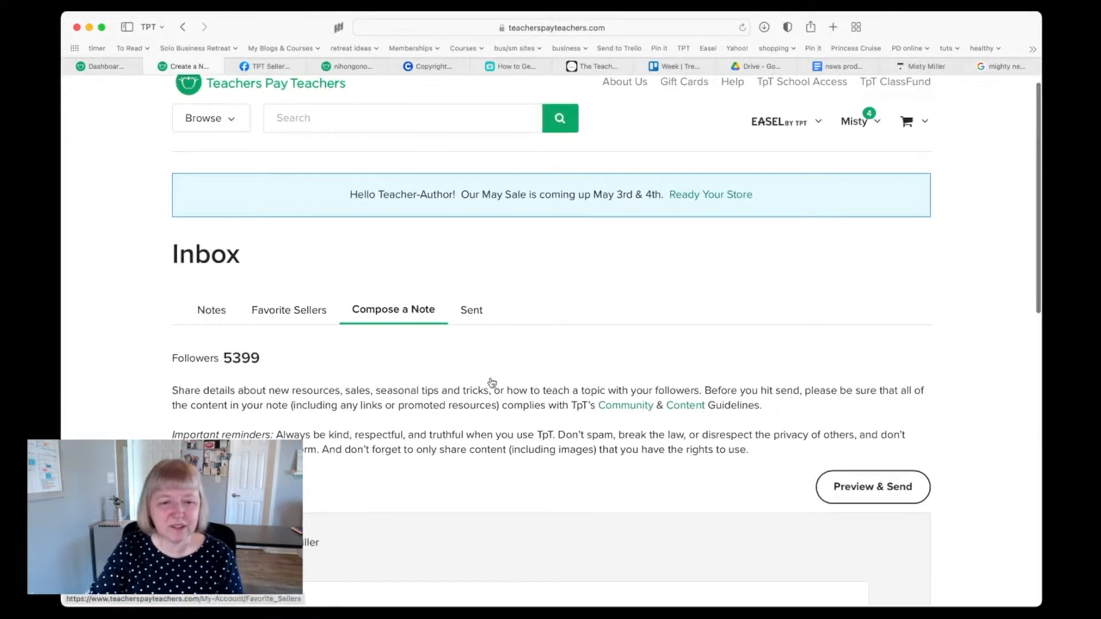
- Enter "Happy Spring" as the subject of the new note to followers
{"action": "scroll", "coordinate": [498, 385], "scroll_direction": "down", "scroll_amount": 1}
{"action": "scroll", "coordinate": [497, 385], "scroll_direction": "down", "scroll_amount": 2}
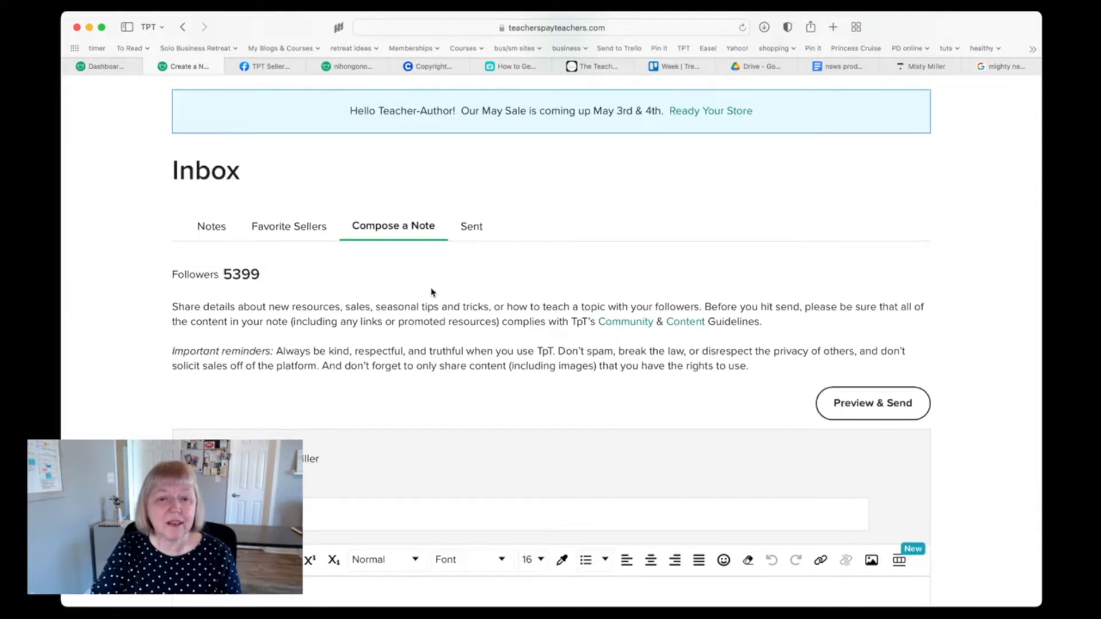
{"action": "scroll", "coordinate": [432, 292], "scroll_direction": "down", "scroll_amount": 2}
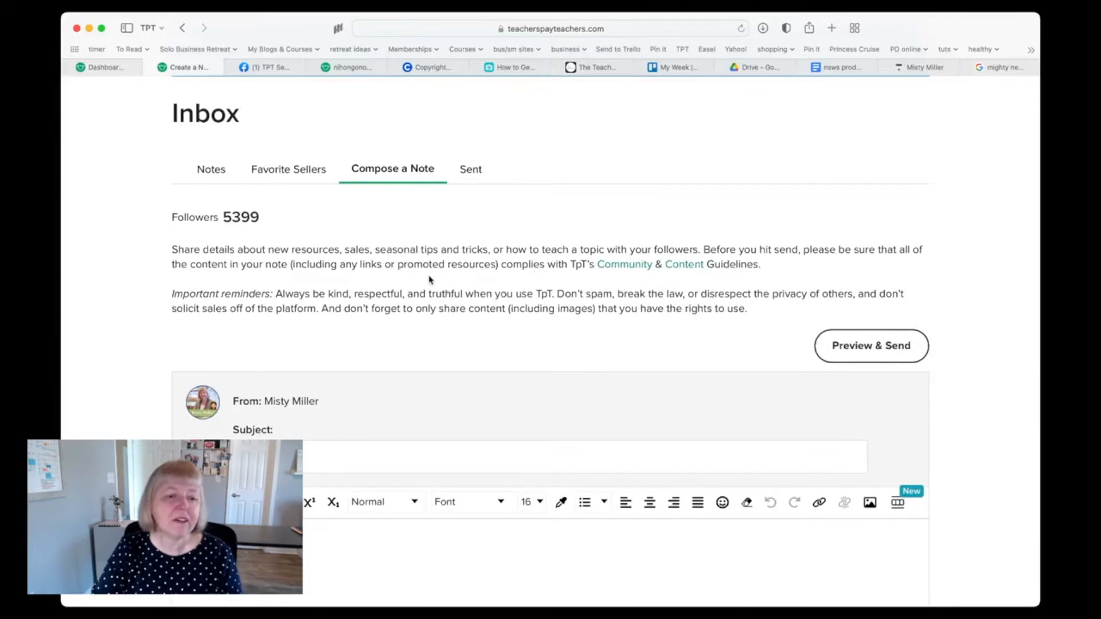
{"action": "scroll", "coordinate": [430, 279], "scroll_direction": "down", "scroll_amount": 5}
{"action": "scroll", "coordinate": [430, 280], "scroll_direction": "down", "scroll_amount": 4}
{"action": "left_click", "coordinate": [395, 218]}
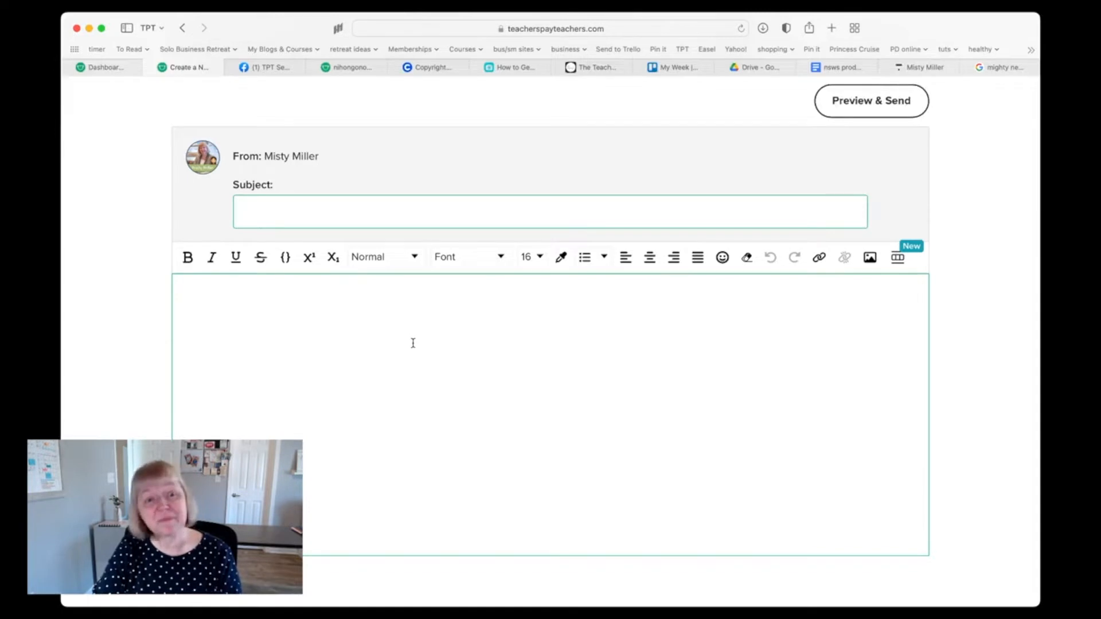
{"action": "left_click", "coordinate": [404, 314]}
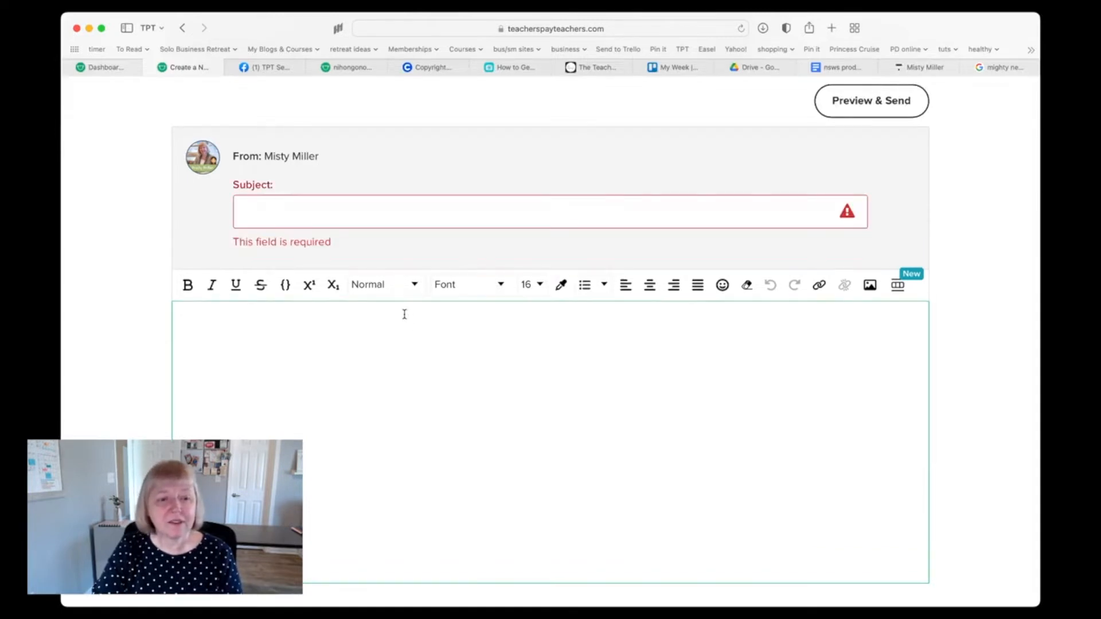
{"action": "left_click", "coordinate": [377, 203]}
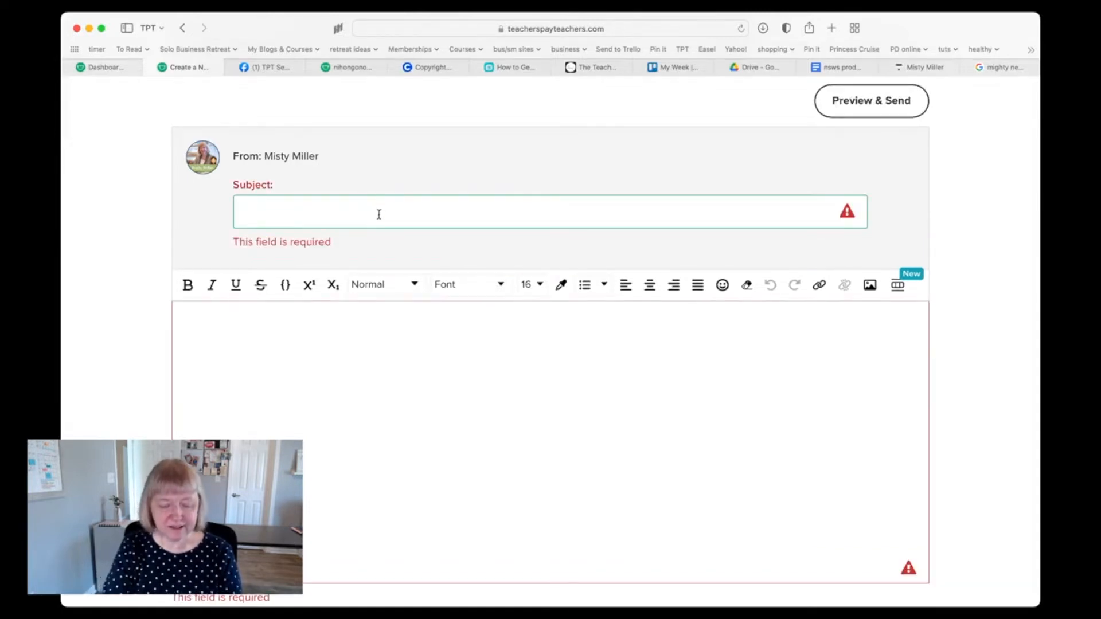
{"action": "type", "text": "Happy "}
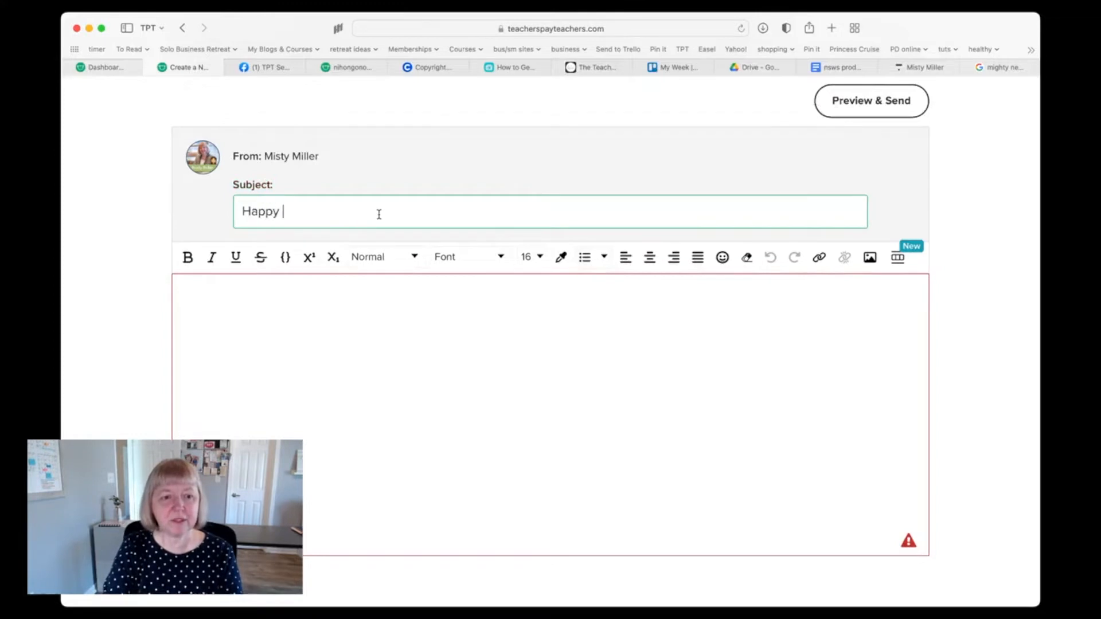
{"action": "type", "text": "Sprin"}
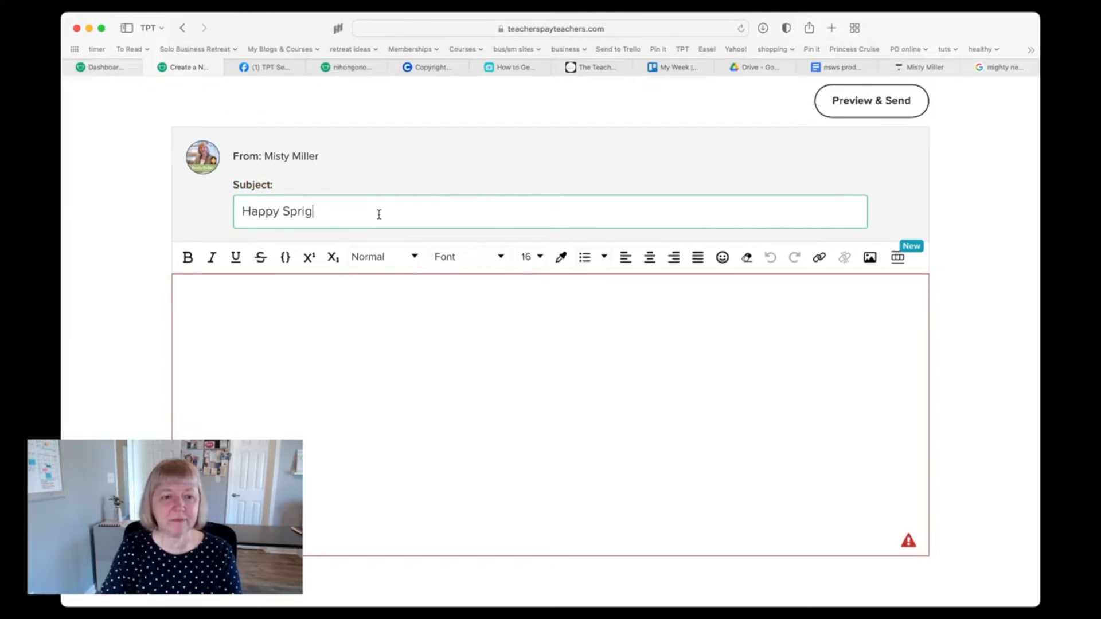
{"action": "type", "text": "g"}
- Write "I hope you all are enjoying some spring weather." as the first line of the note's message body
{"action": "left_click", "coordinate": [397, 316]}
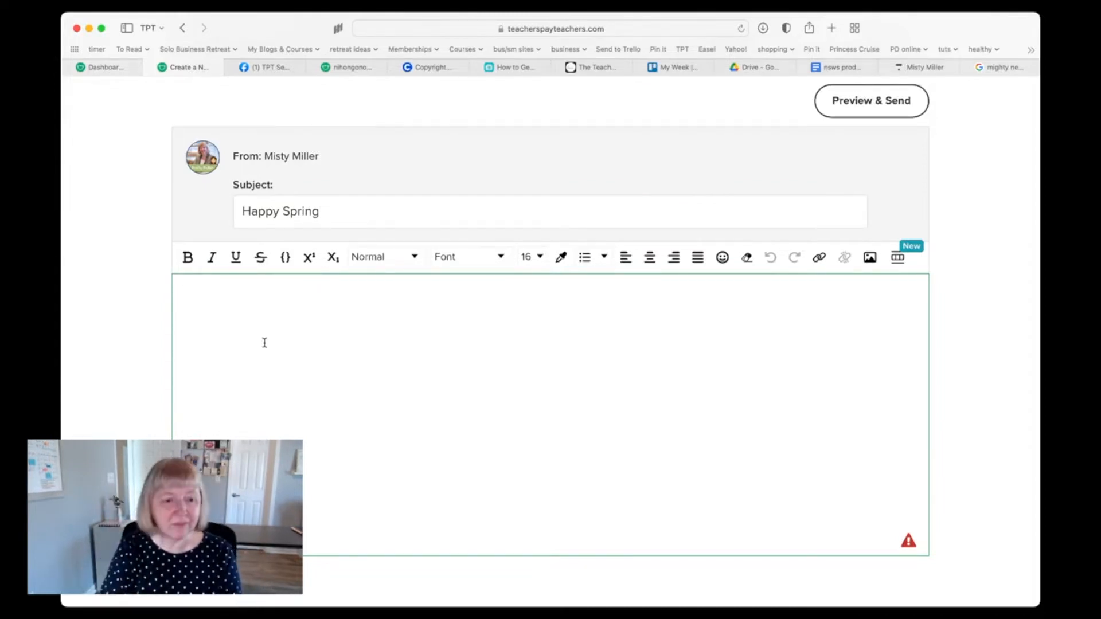
{"action": "type", "text": "H"}
{"action": "key", "text": "BackSpace"}
{"action": "type", "text": "I hope you "}
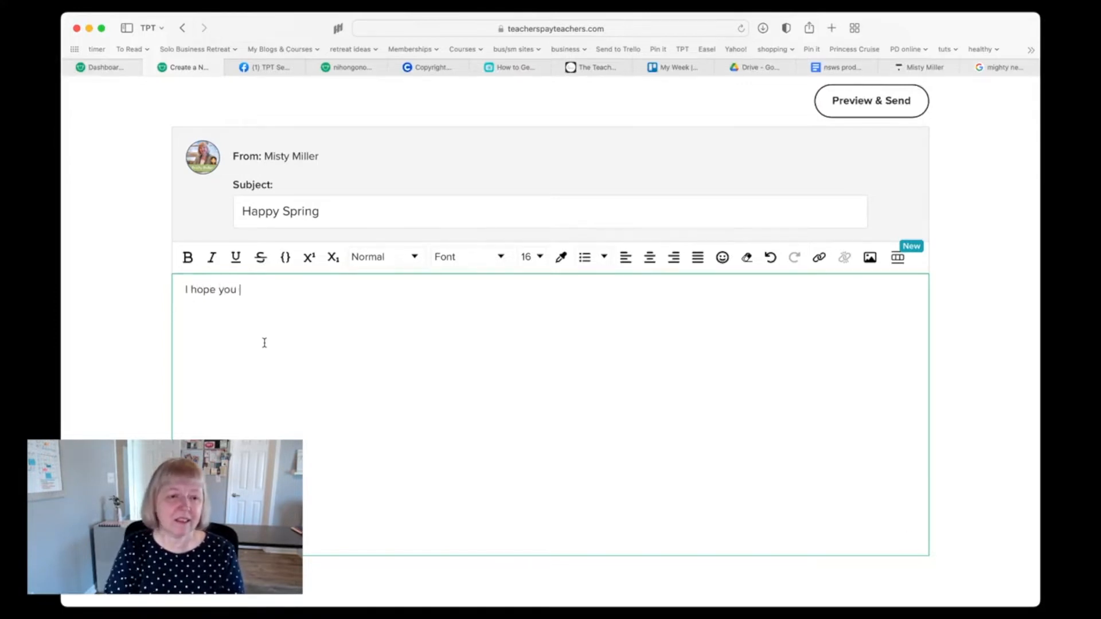
{"action": "type", "text": "all are en"}
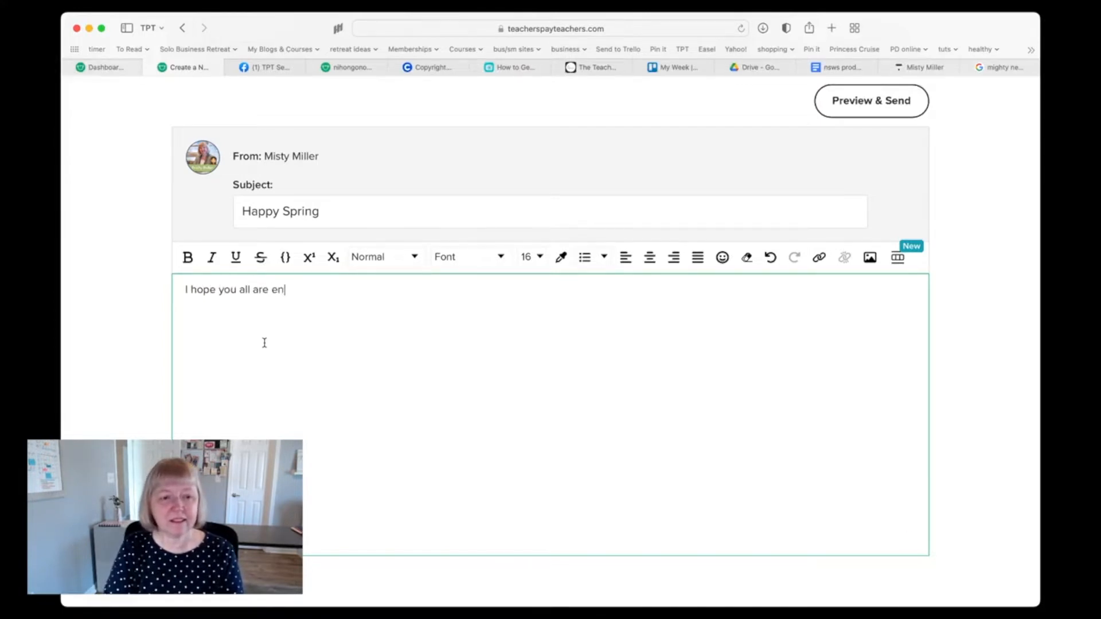
{"action": "type", "text": "joying some "}
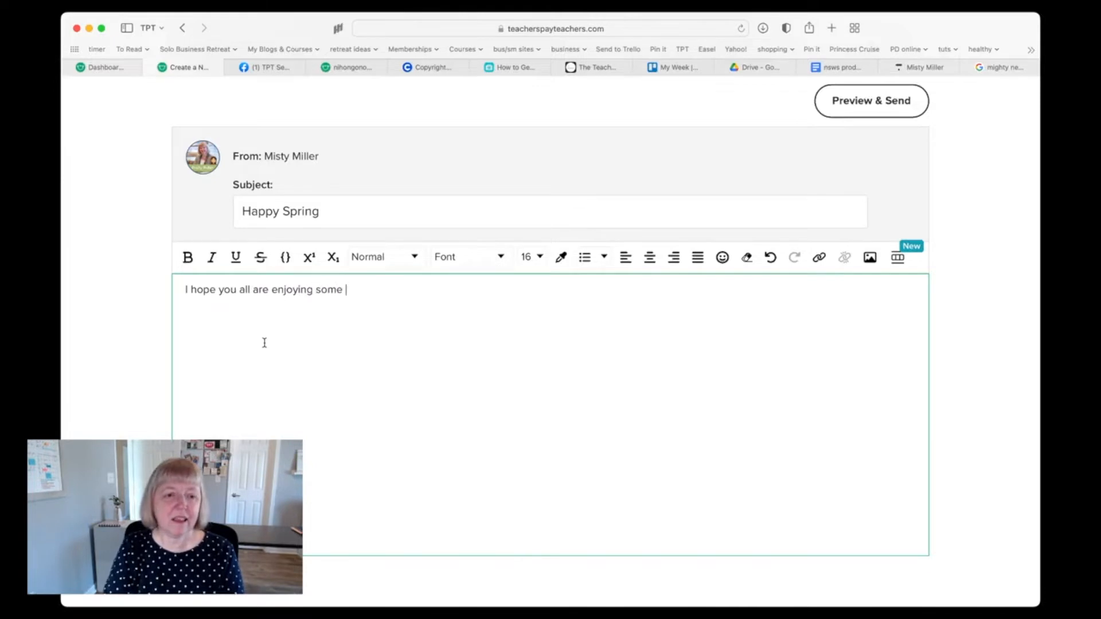
{"action": "type", "text": "spring weather."}
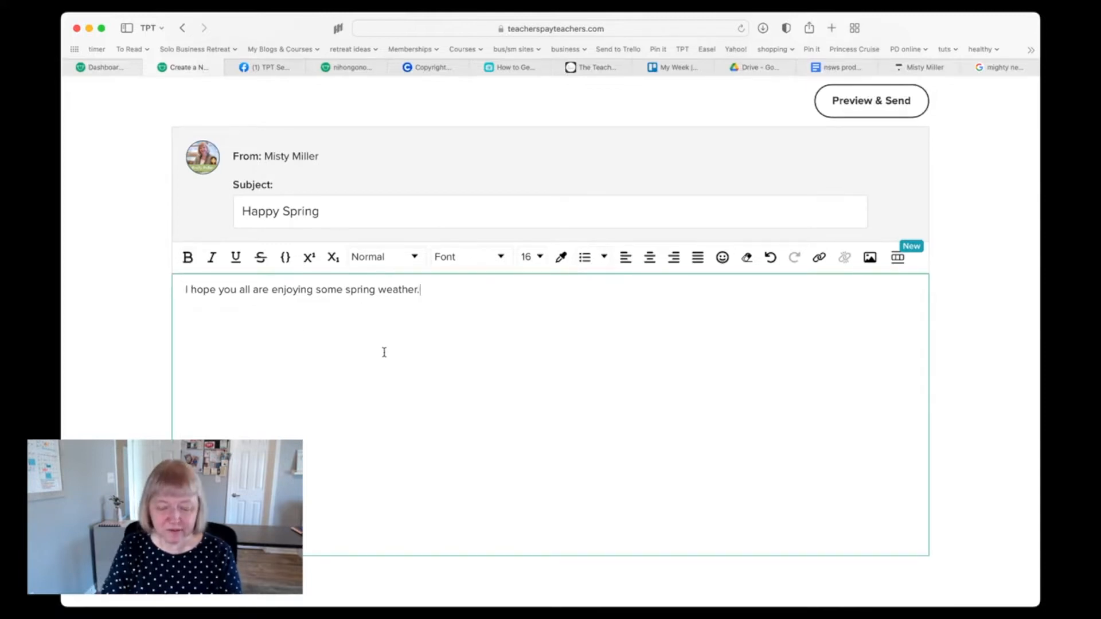
- Add a second paragraph reading "Check out my new Spring Resources." and make "Spring Resources." bold
{"action": "key", "text": "Return"}
{"action": "type", "text": "Chec"}
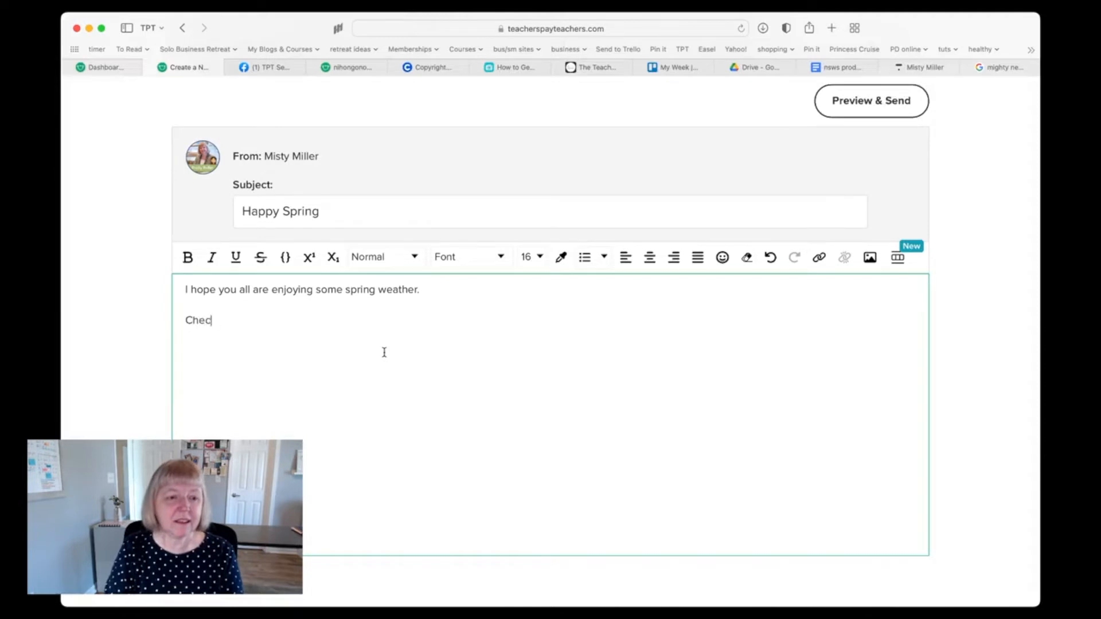
{"action": "type", "text": "k out my new Sp"}
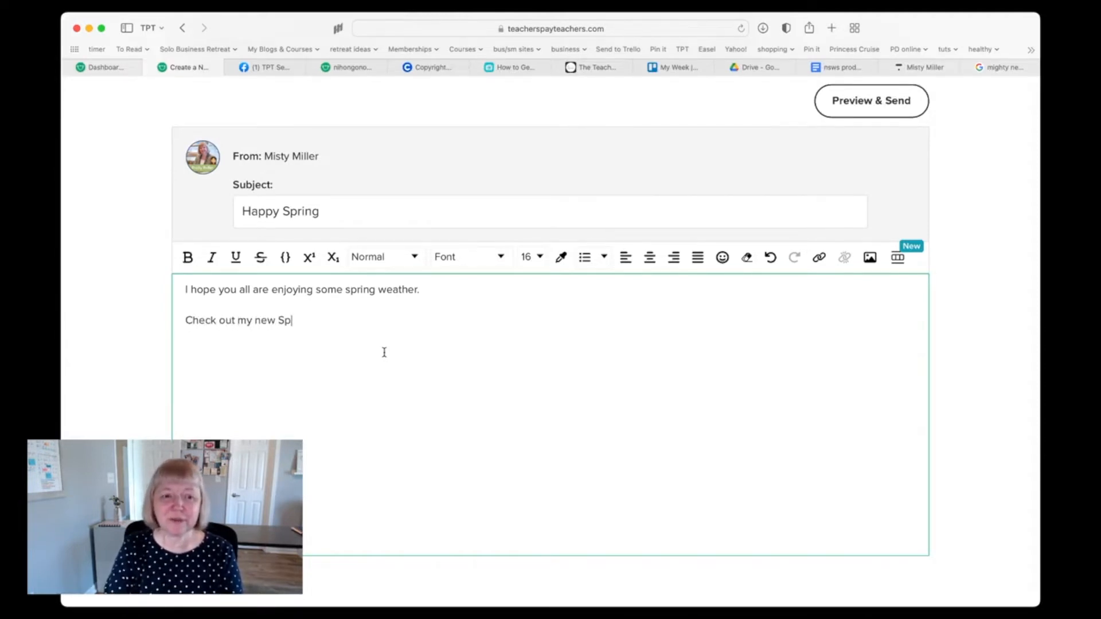
{"action": "type", "text": "ring Res"}
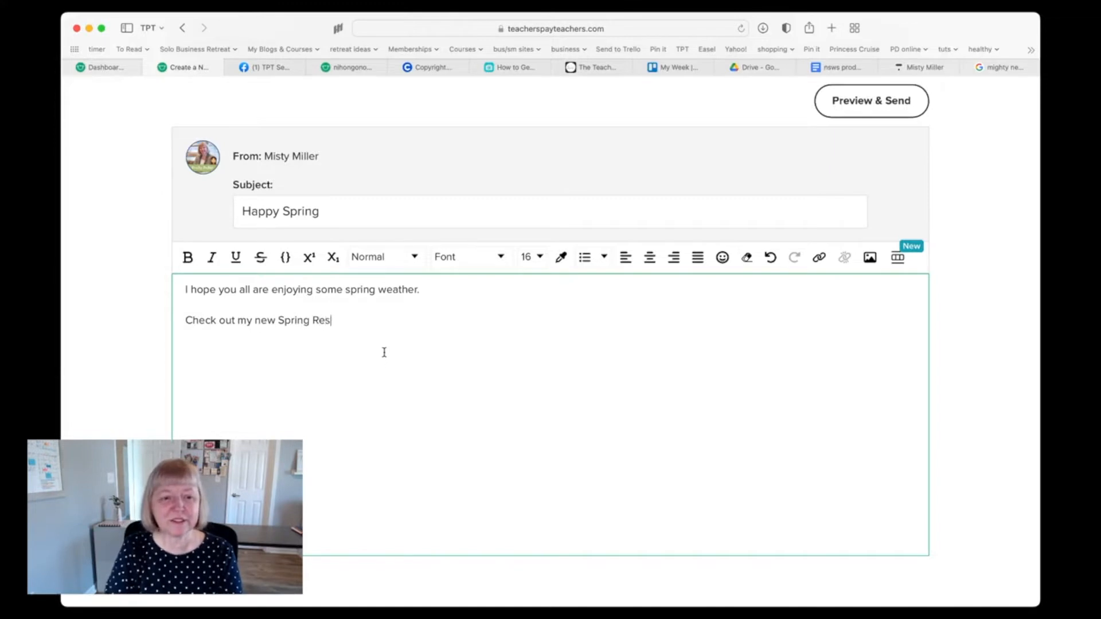
{"action": "type", "text": "ources."}
{"action": "left_click_drag", "start_coordinate": [279, 320], "coordinate": [376, 318]}
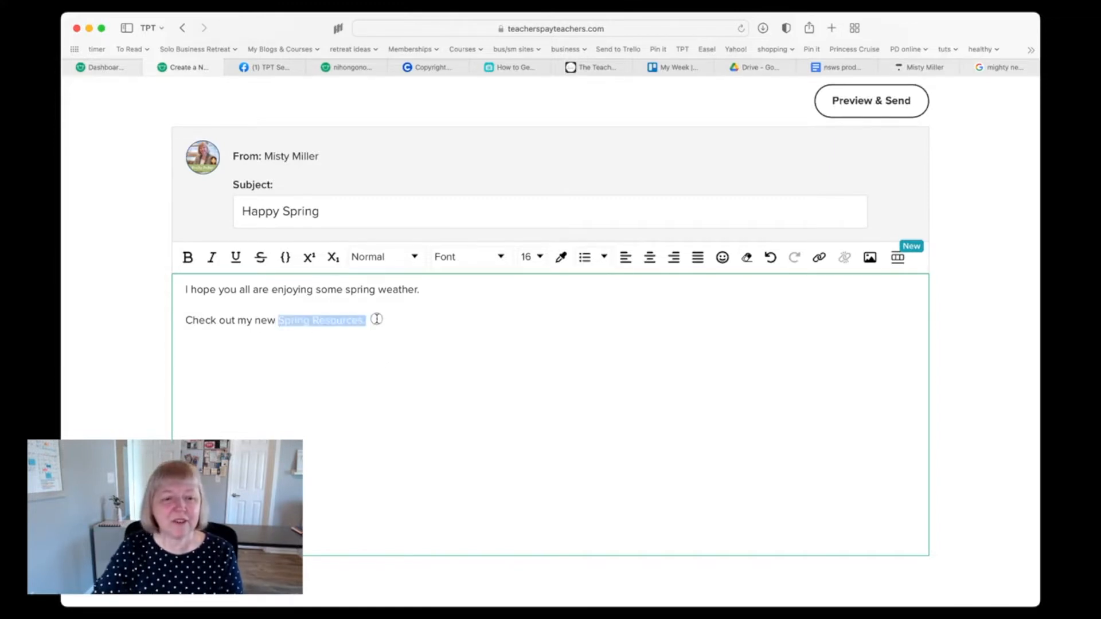
{"action": "left_click", "coordinate": [187, 257]}
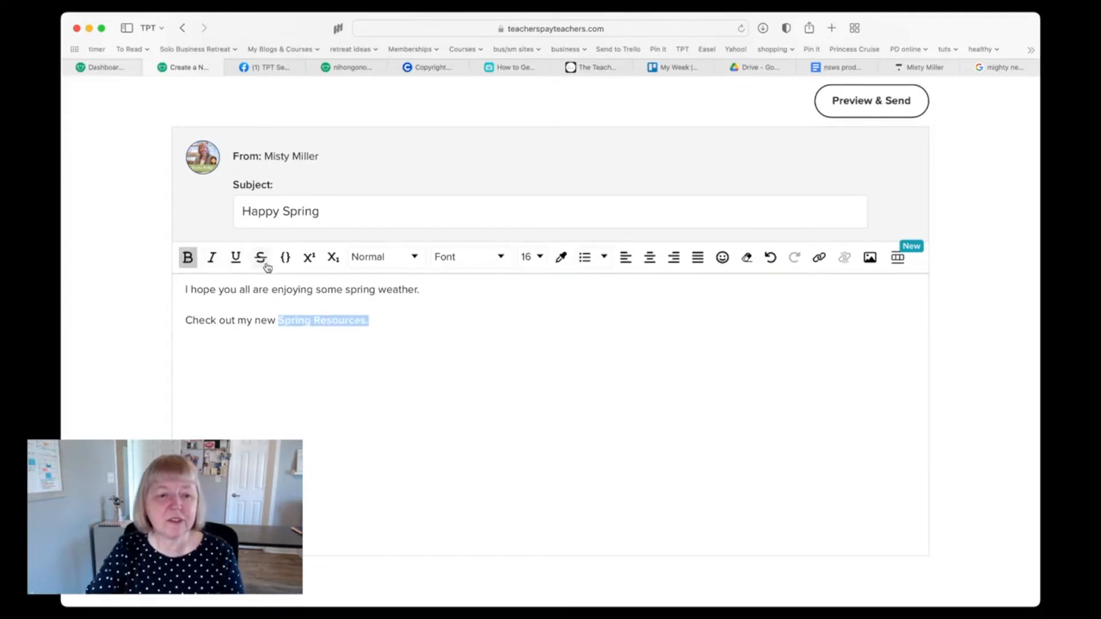
- Review the paragraph style, font, font size and text color choices available for the note without changing any
{"action": "left_click", "coordinate": [415, 258]}
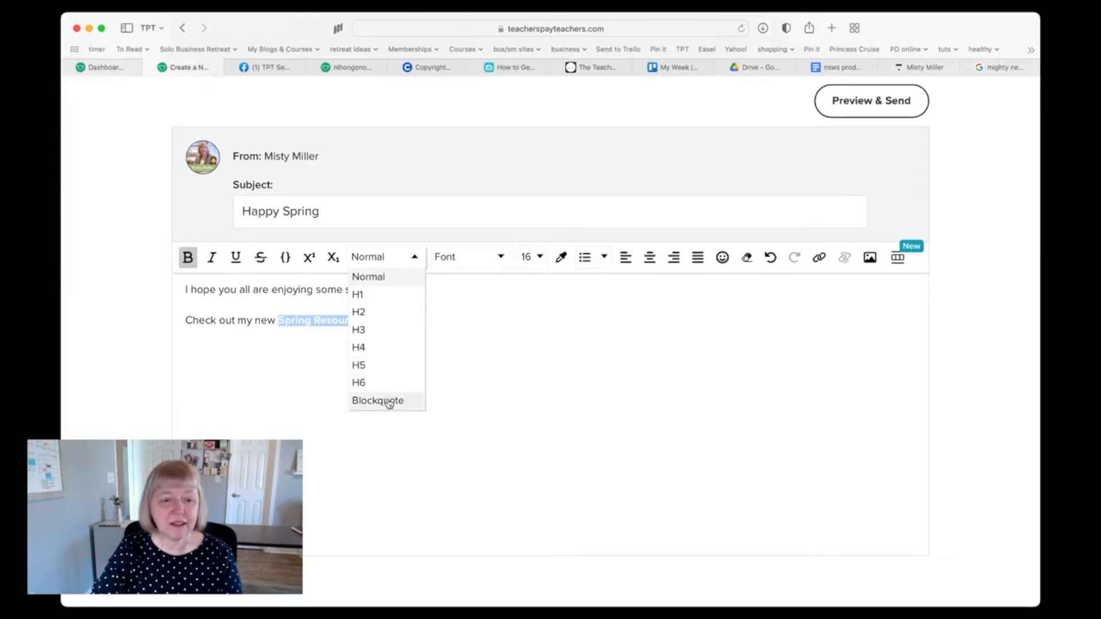
{"action": "left_click", "coordinate": [462, 304]}
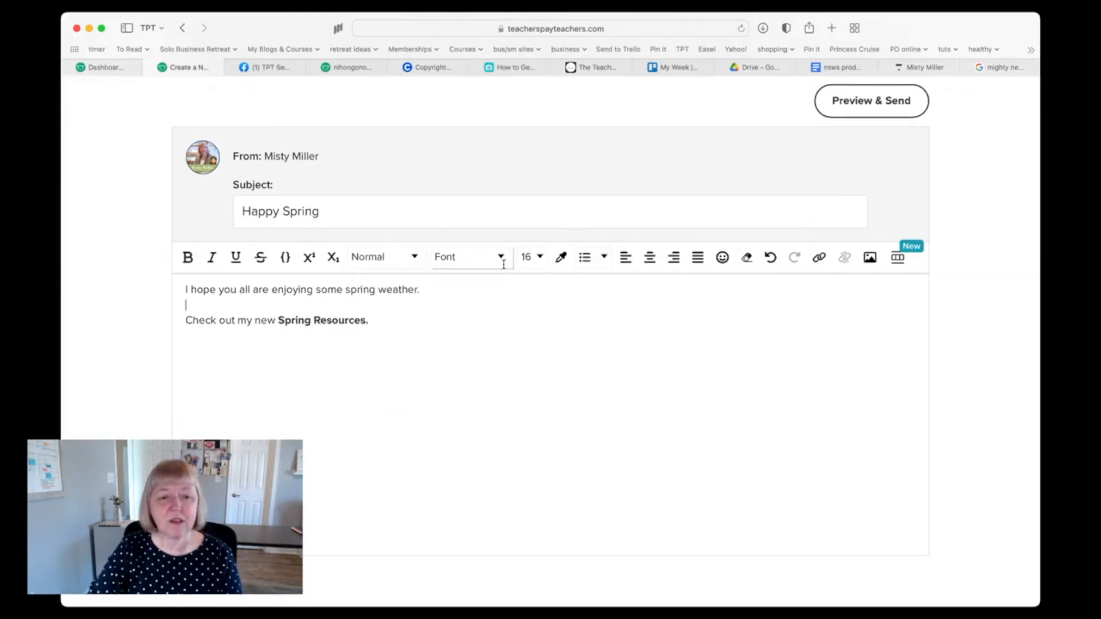
{"action": "left_click", "coordinate": [494, 258]}
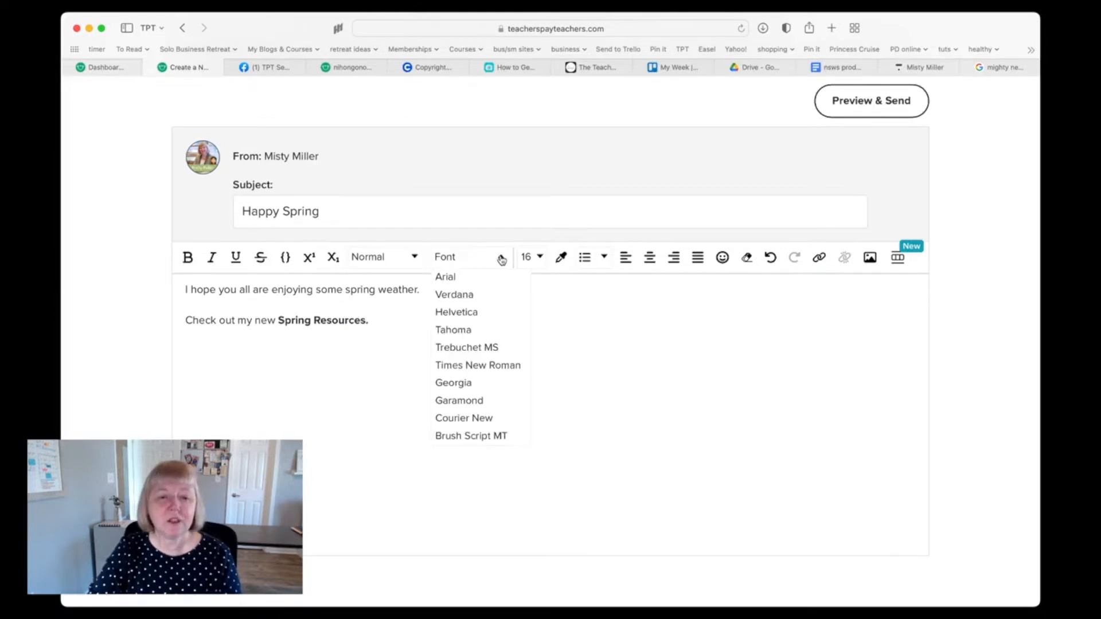
{"action": "left_click", "coordinate": [579, 361]}
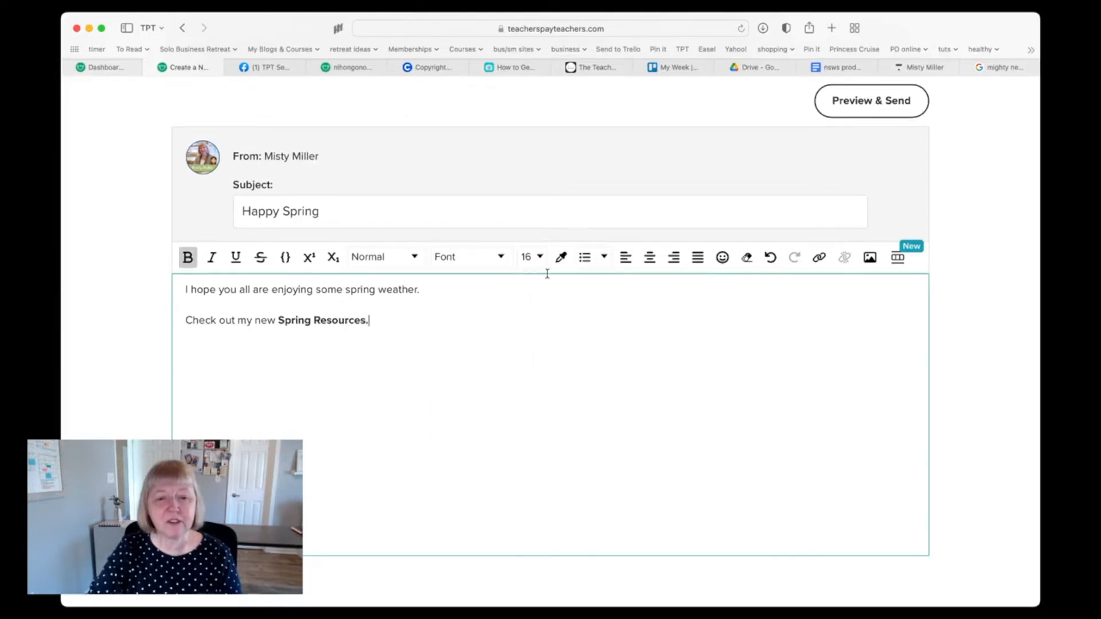
{"action": "left_click", "coordinate": [540, 257]}
{"action": "left_click", "coordinate": [606, 329]}
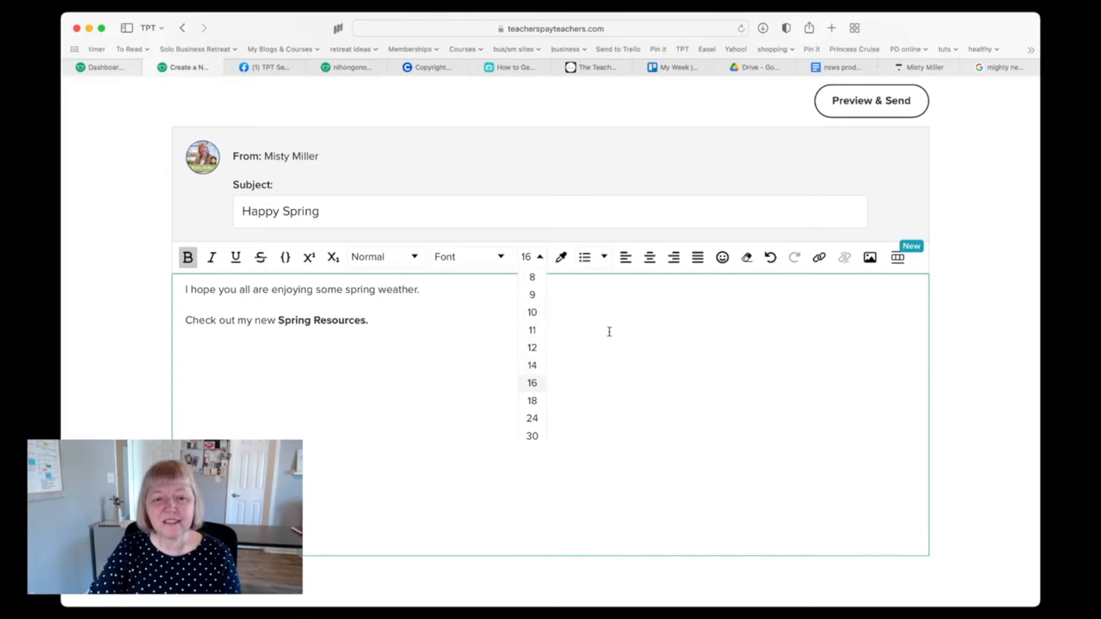
{"action": "left_click", "coordinate": [561, 259]}
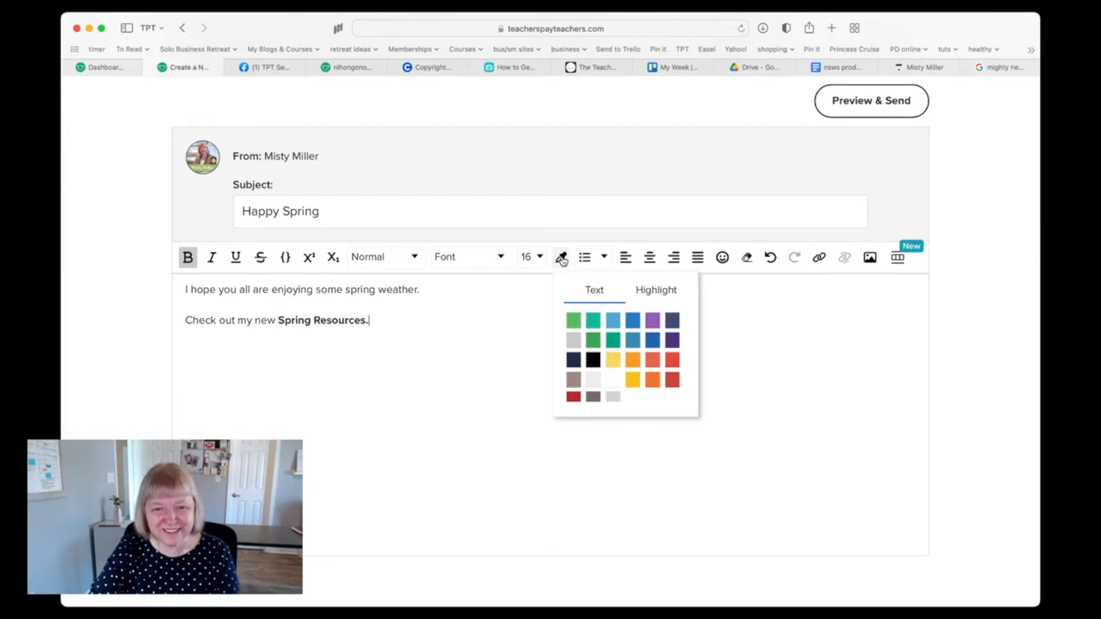
{"action": "left_click", "coordinate": [461, 356]}
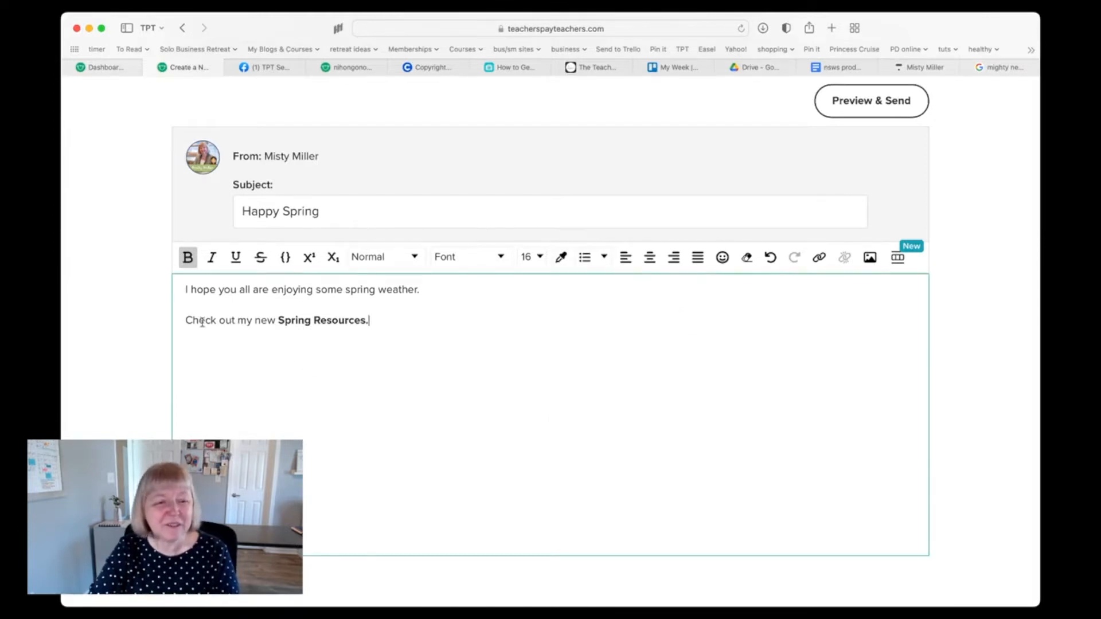
- Color the whole "Check out my new Spring Resources." line purple
{"action": "left_click_drag", "start_coordinate": [185, 320], "coordinate": [380, 320]}
{"action": "left_click", "coordinate": [562, 259]}
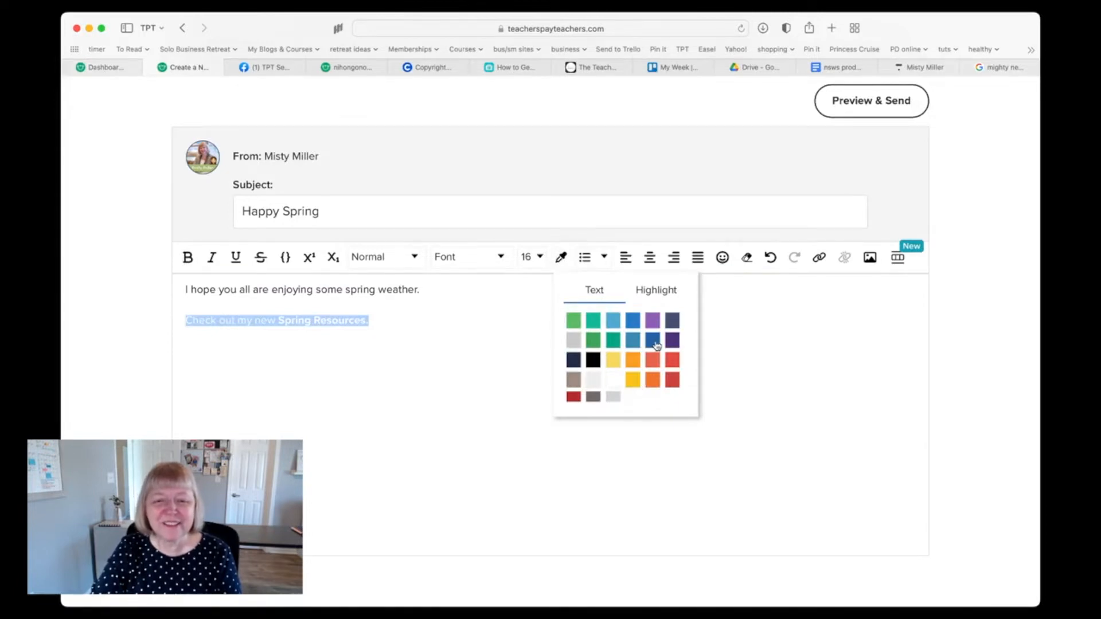
{"action": "left_click", "coordinate": [655, 341]}
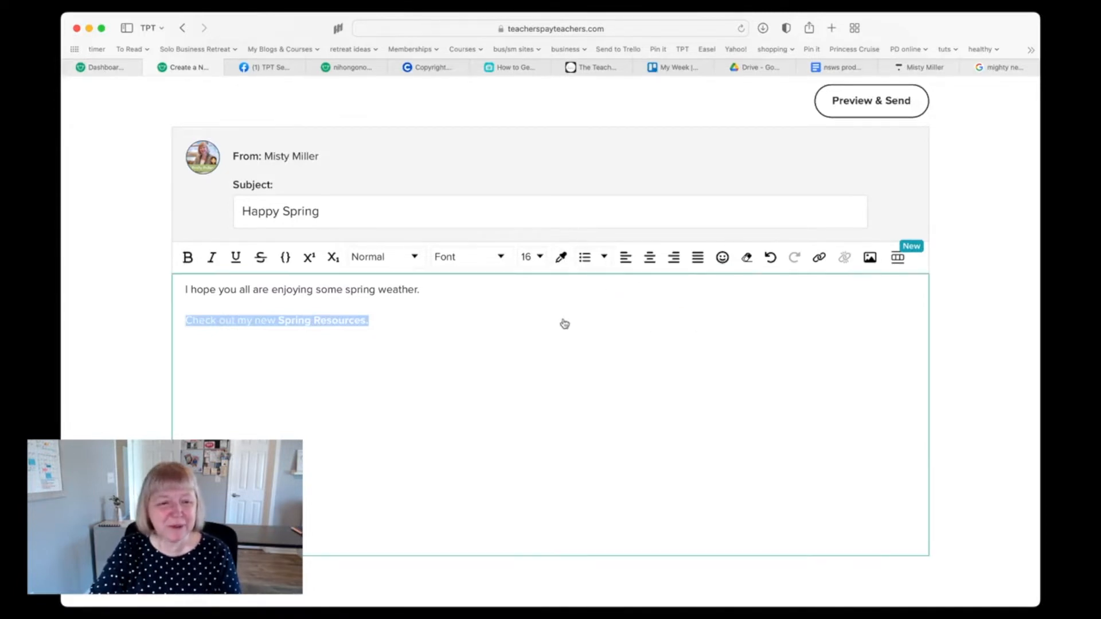
{"action": "left_click", "coordinate": [420, 323]}
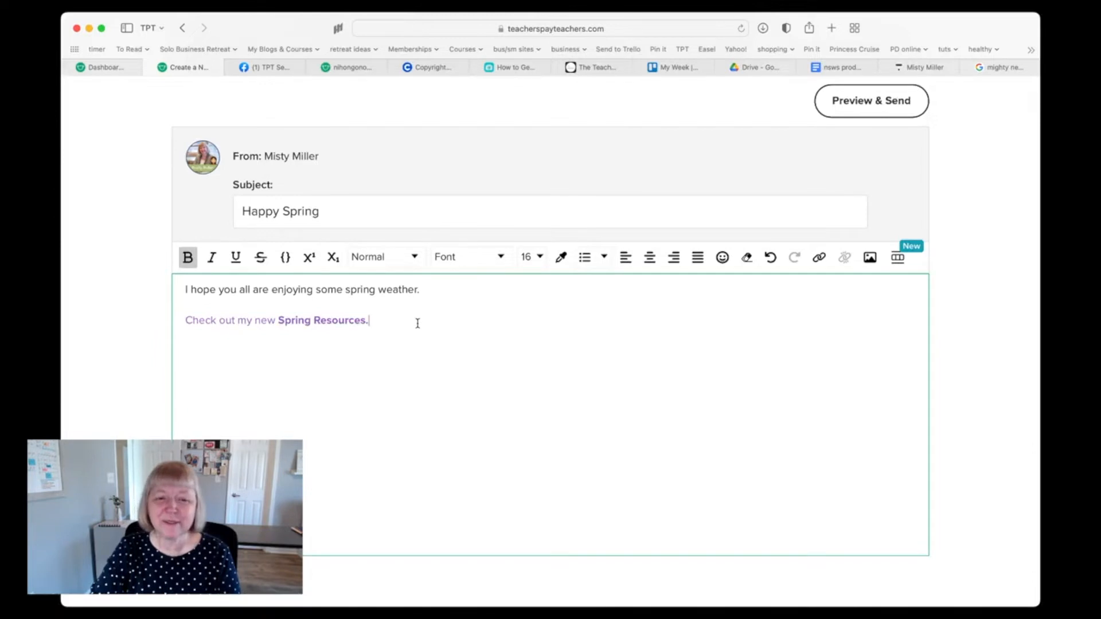
- Highlight the bold words "Spring Resources." in orange
{"action": "left_click", "coordinate": [561, 257]}
{"action": "left_click", "coordinate": [649, 291]}
{"action": "left_click_drag", "start_coordinate": [279, 321], "coordinate": [368, 320]}
{"action": "left_click", "coordinate": [611, 320]}
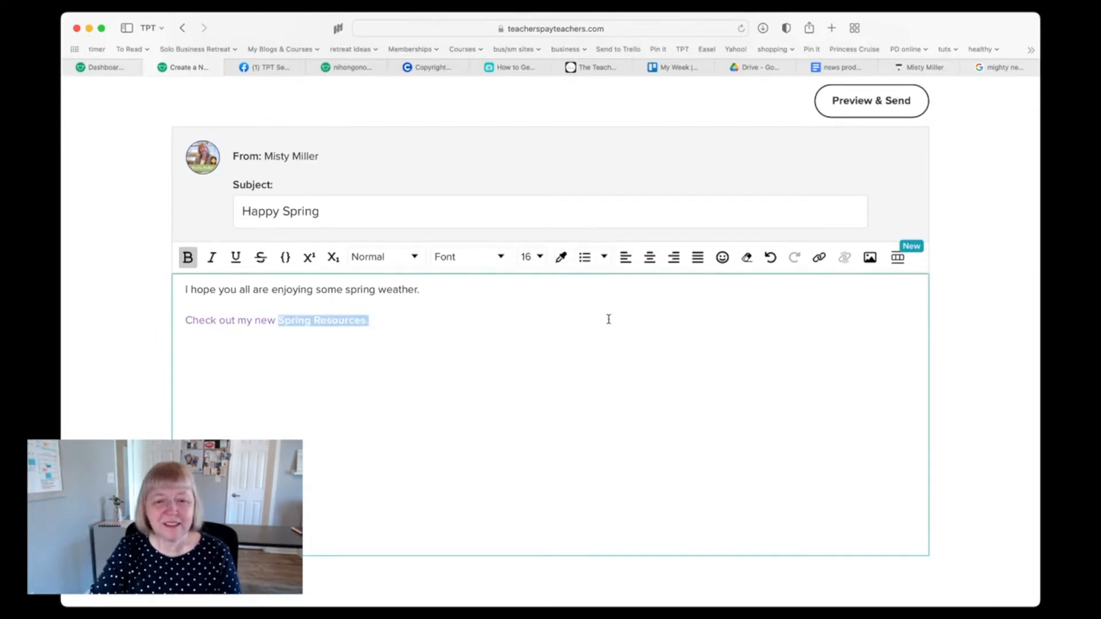
{"action": "left_click", "coordinate": [561, 258]}
{"action": "left_click", "coordinate": [659, 292]}
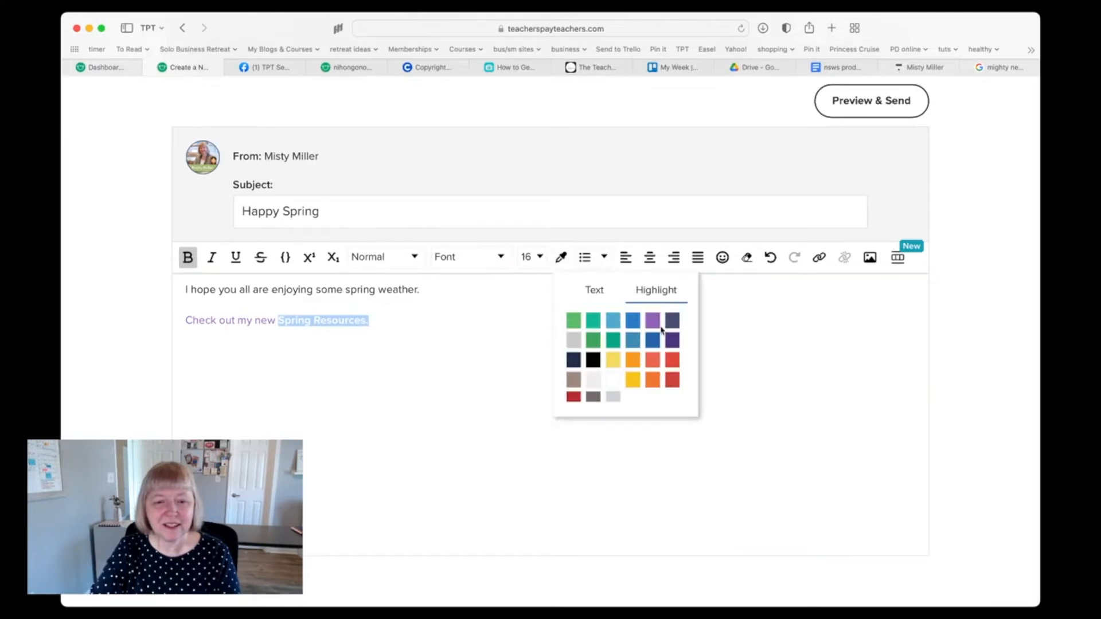
{"action": "left_click", "coordinate": [633, 361]}
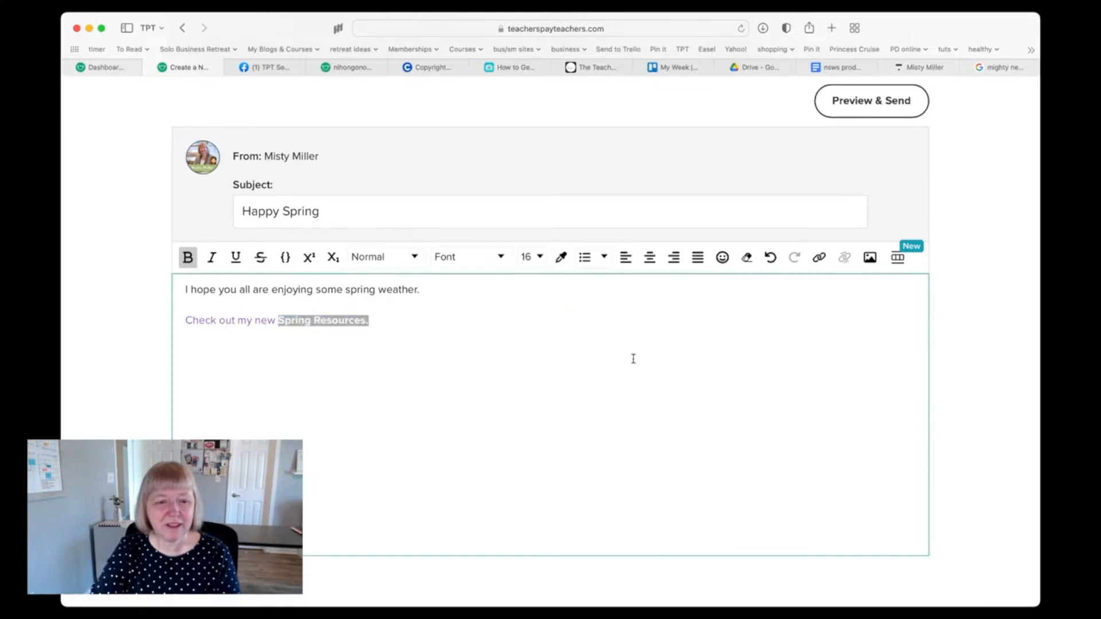
- Insert the heart-eyes smiley emoji at the end of the "Spring Resources." line
{"action": "left_click", "coordinate": [486, 343]}
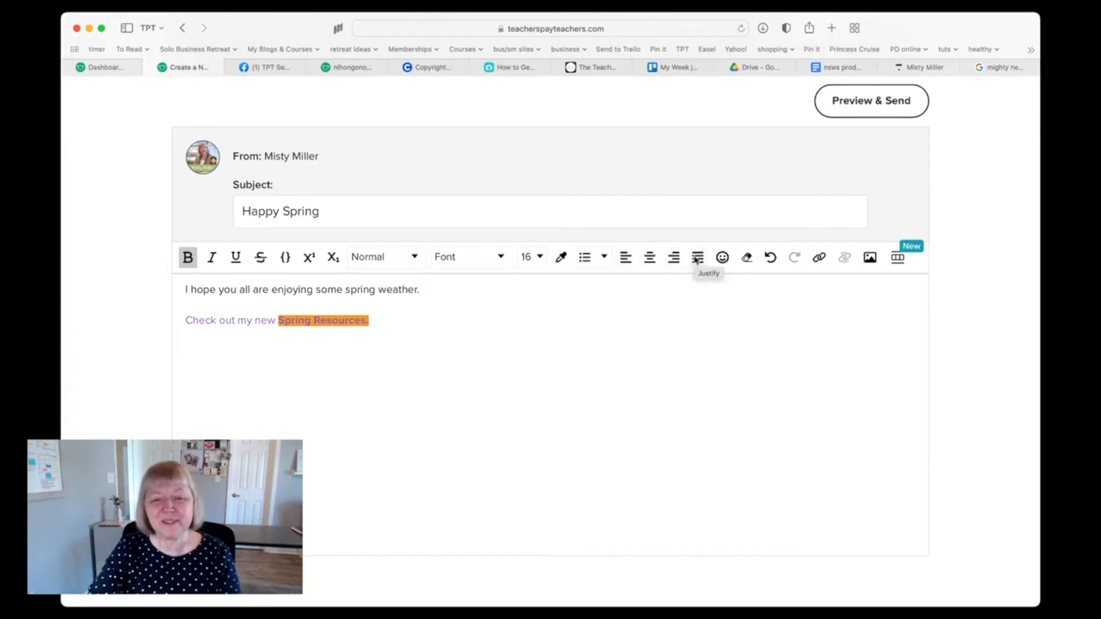
{"action": "left_click", "coordinate": [723, 259]}
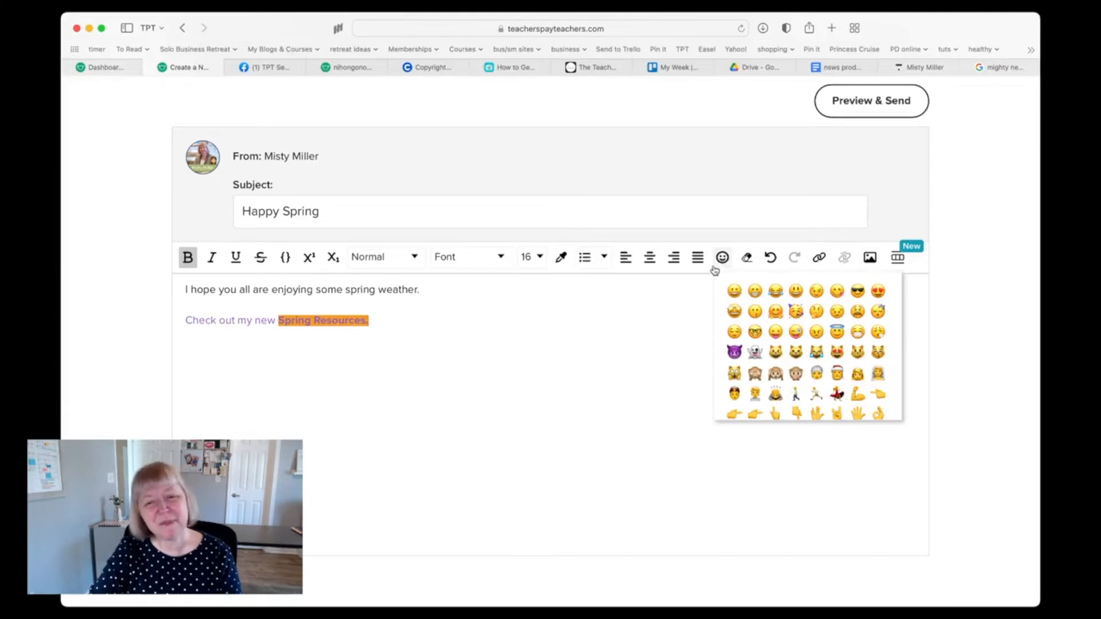
{"action": "left_click", "coordinate": [878, 292]}
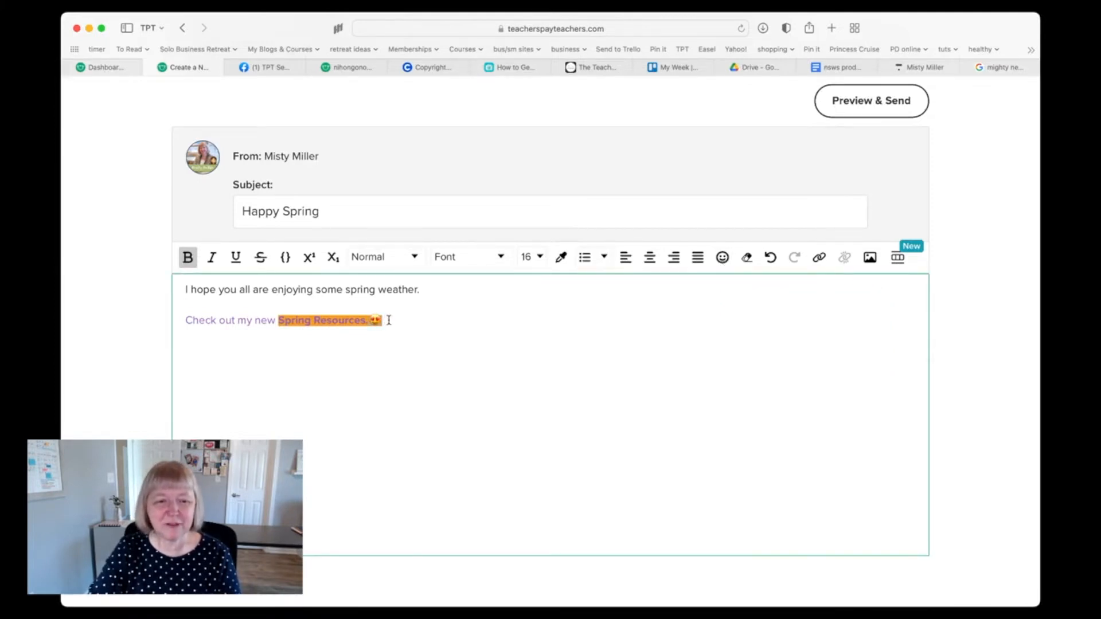
- Replace the orange highlight behind the heart-eyes emoji with white
{"action": "left_click", "coordinate": [563, 259]}
{"action": "left_click", "coordinate": [658, 291]}
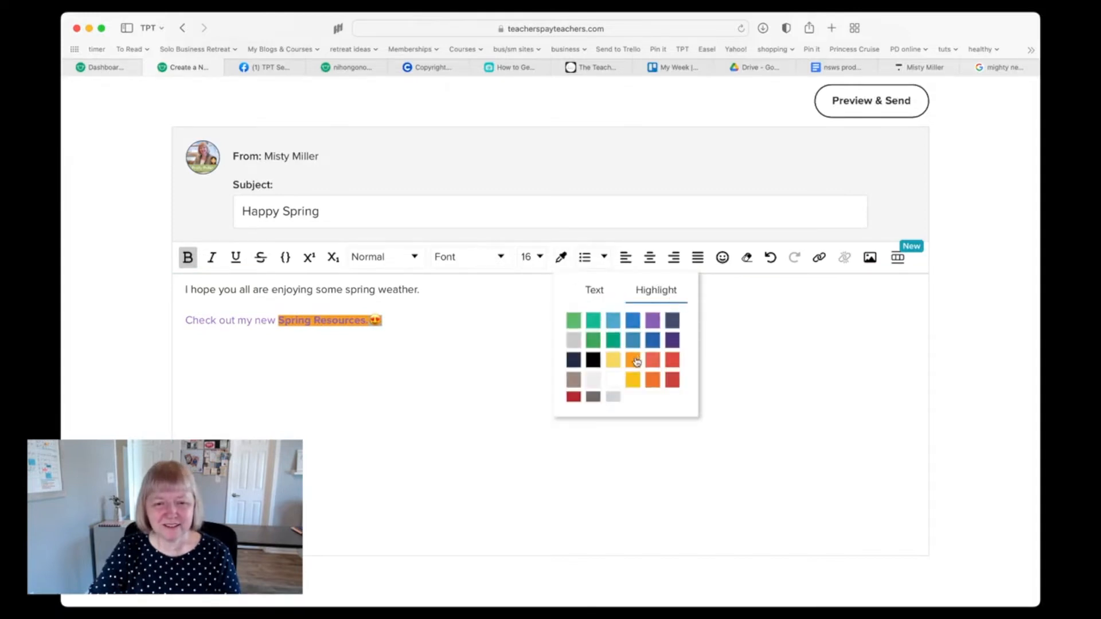
{"action": "left_click", "coordinate": [616, 380]}
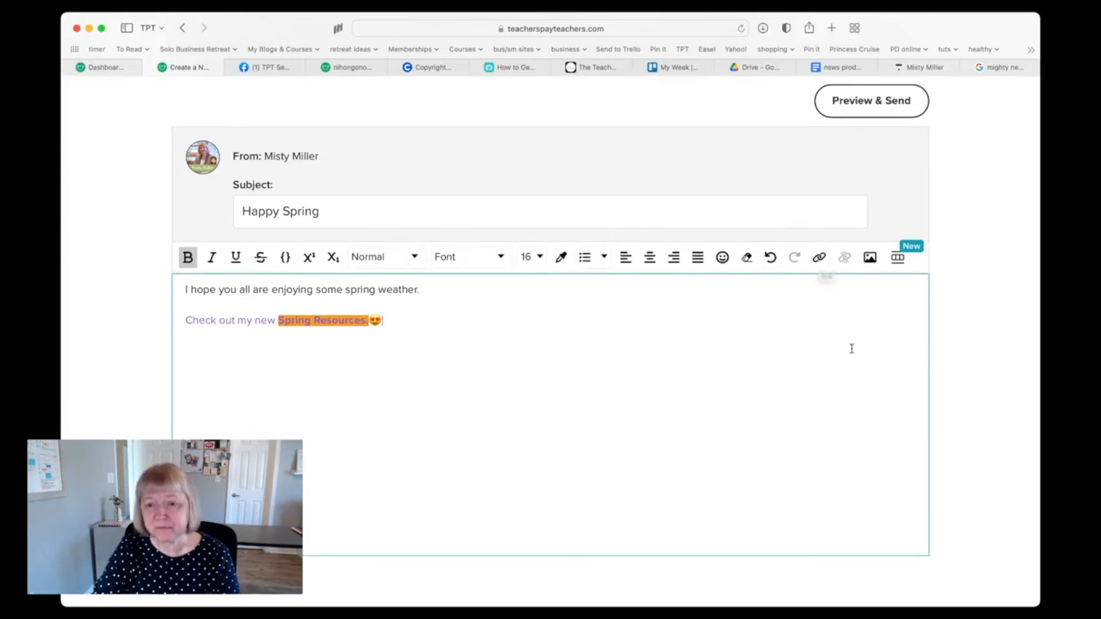
- Upload the photo of the woman working at a laptop from the computer and insert it below the "Spring Resources." line
{"action": "left_click", "coordinate": [871, 259]}
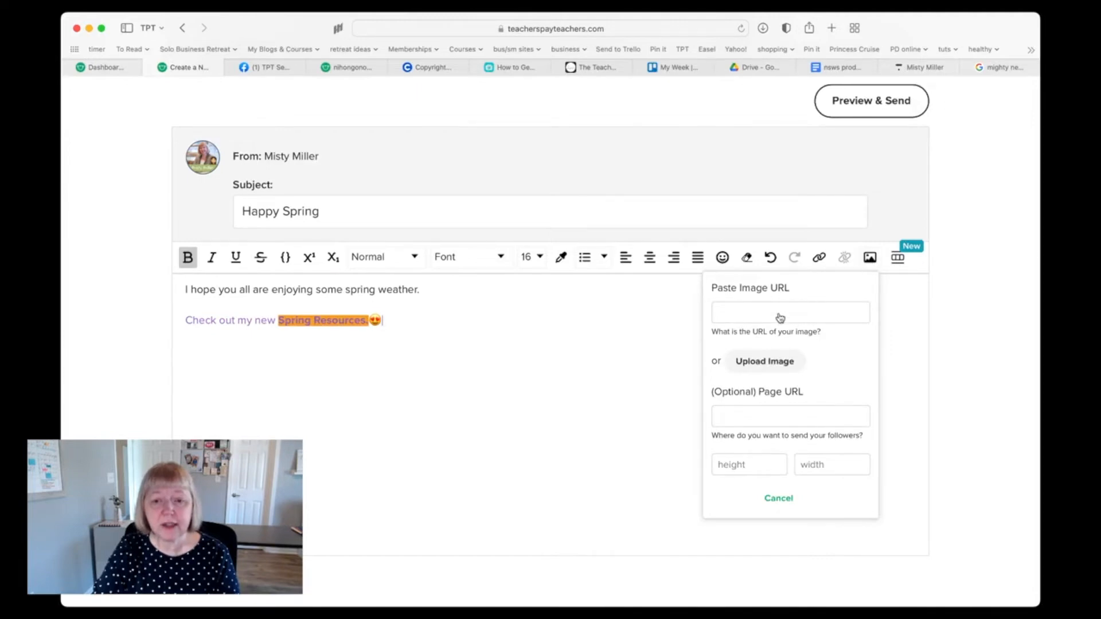
{"action": "left_click", "coordinate": [773, 367]}
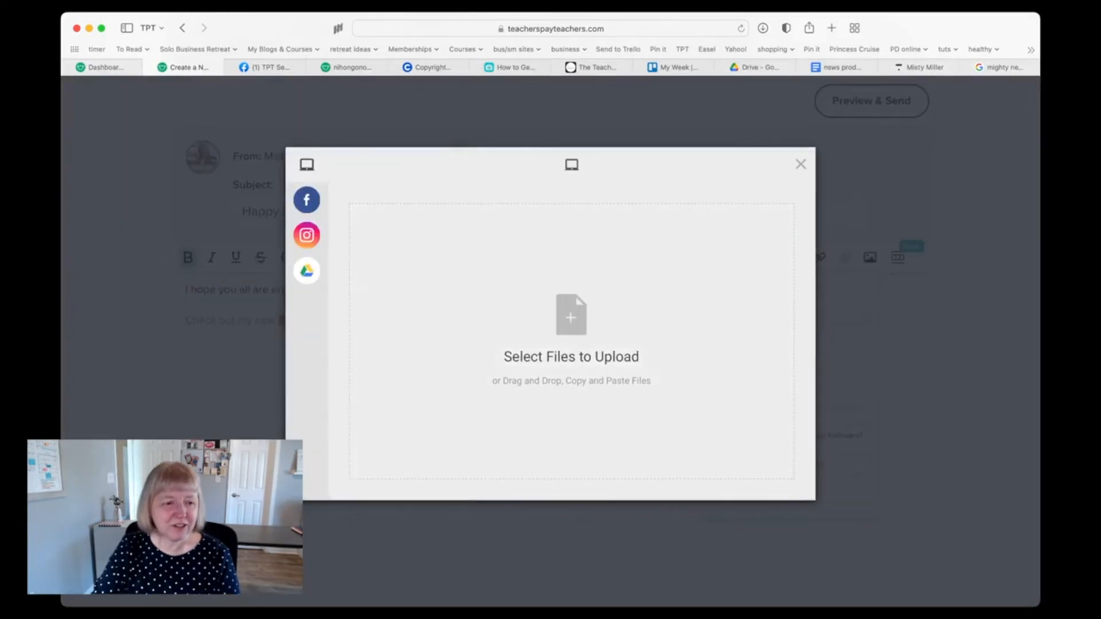
{"action": "left_click", "coordinate": [22, 545]}
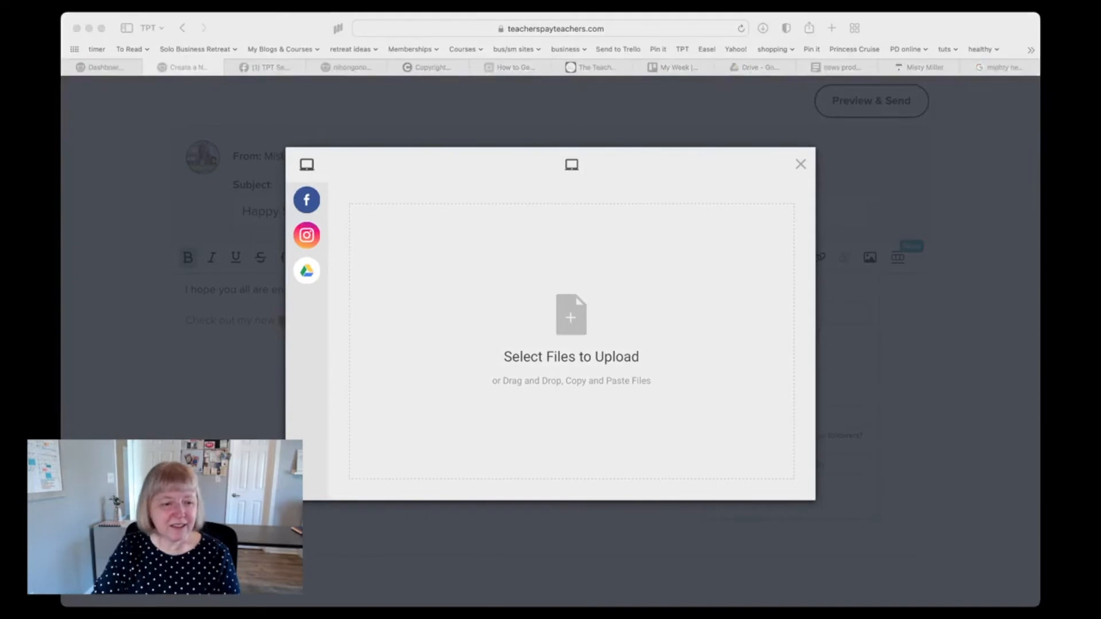
{"action": "left_click_drag", "start_coordinate": [312, 436], "coordinate": [602, 324]}
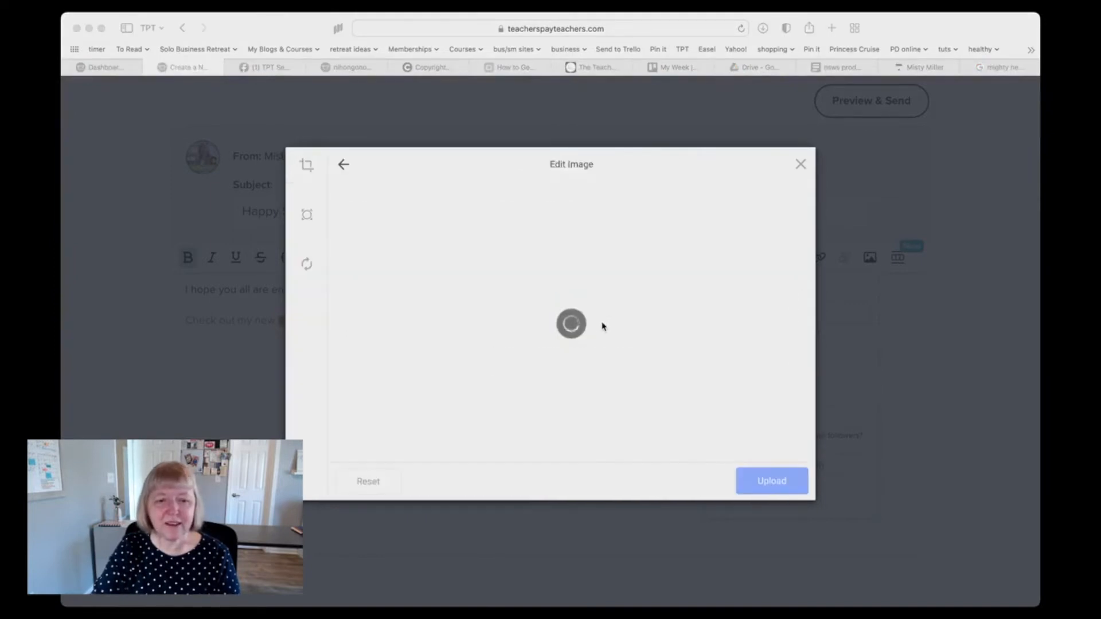
{"action": "left_click", "coordinate": [781, 497]}
{"action": "left_click", "coordinate": [777, 486]}
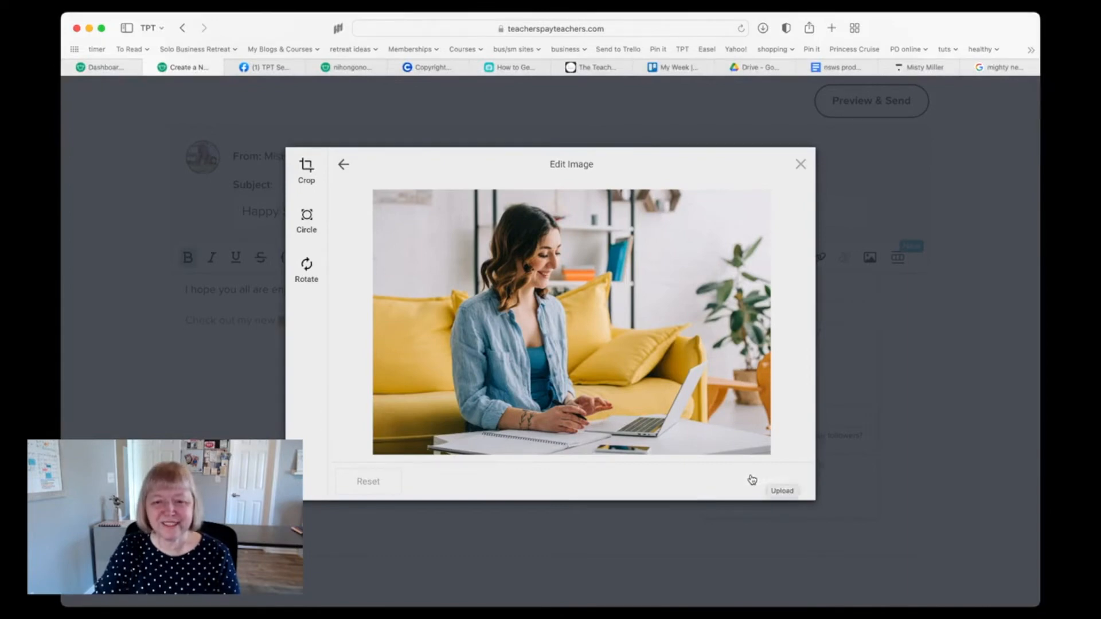
{"action": "left_click", "coordinate": [757, 486]}
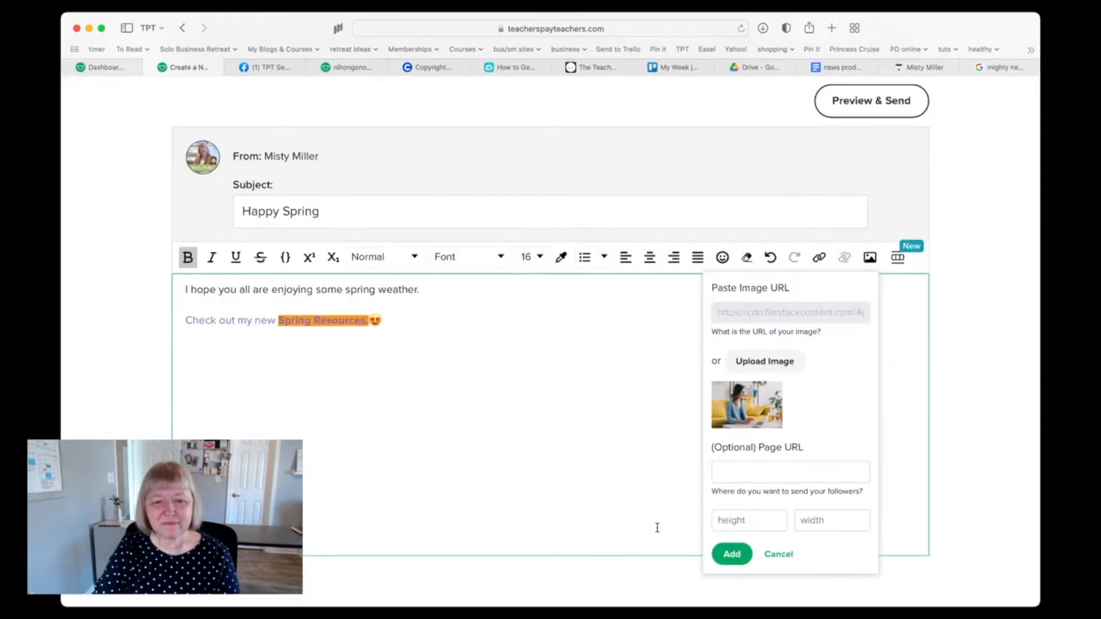
{"action": "left_click", "coordinate": [731, 554]}
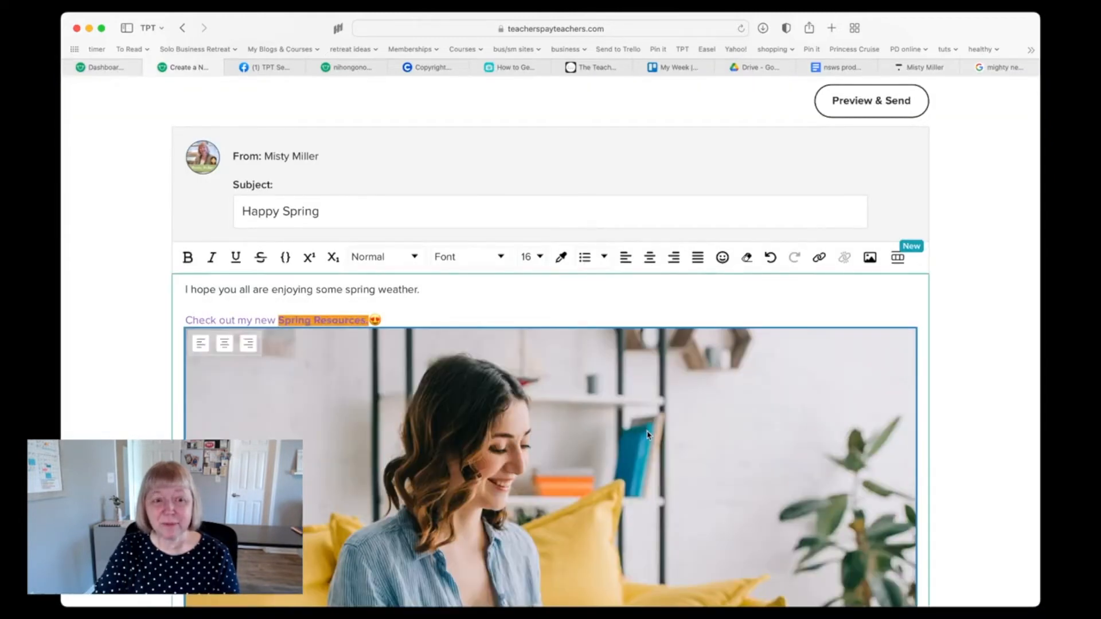
- Shrink the inserted photo proportionally to a little over a quarter of the note's width
{"action": "scroll", "coordinate": [647, 434], "scroll_direction": "down", "scroll_amount": 2}
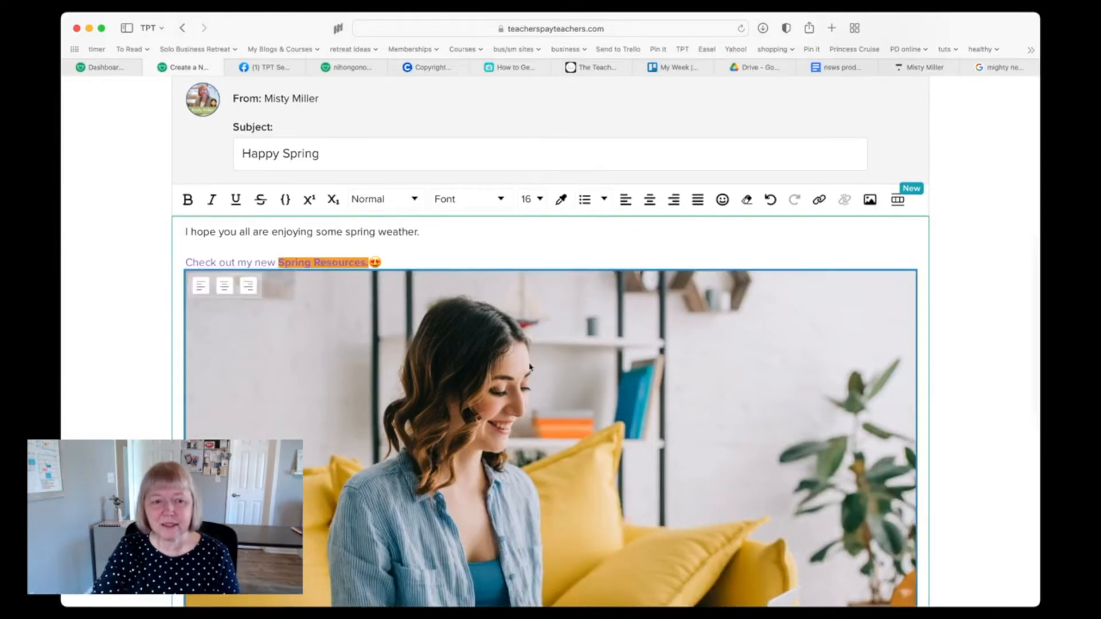
{"action": "scroll", "coordinate": [698, 376], "scroll_direction": "down", "scroll_amount": 5}
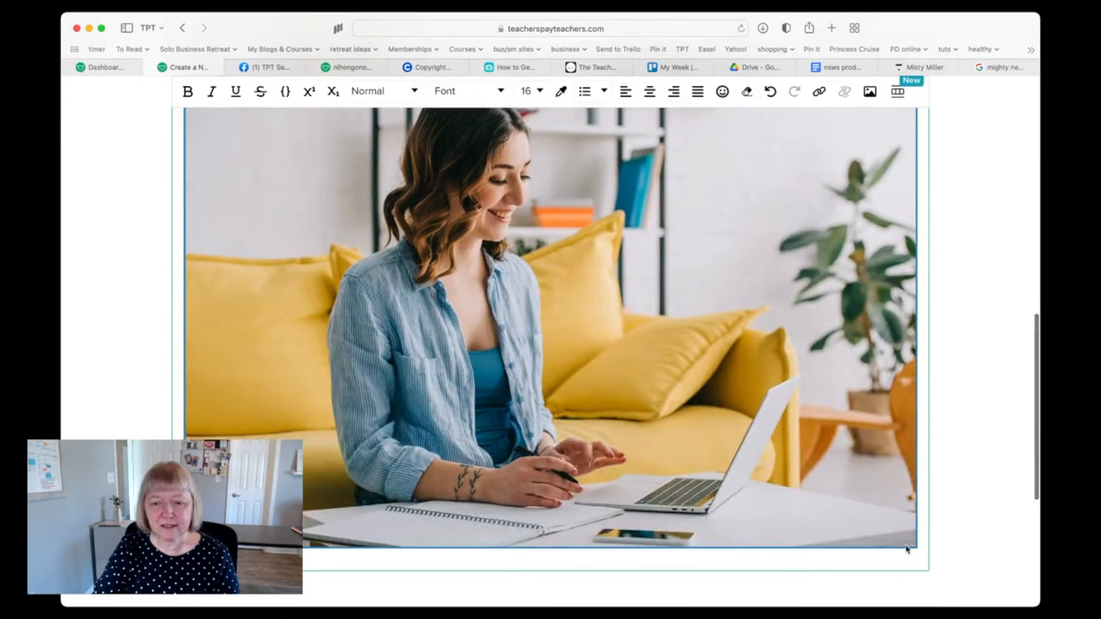
{"action": "left_click", "coordinate": [869, 92]}
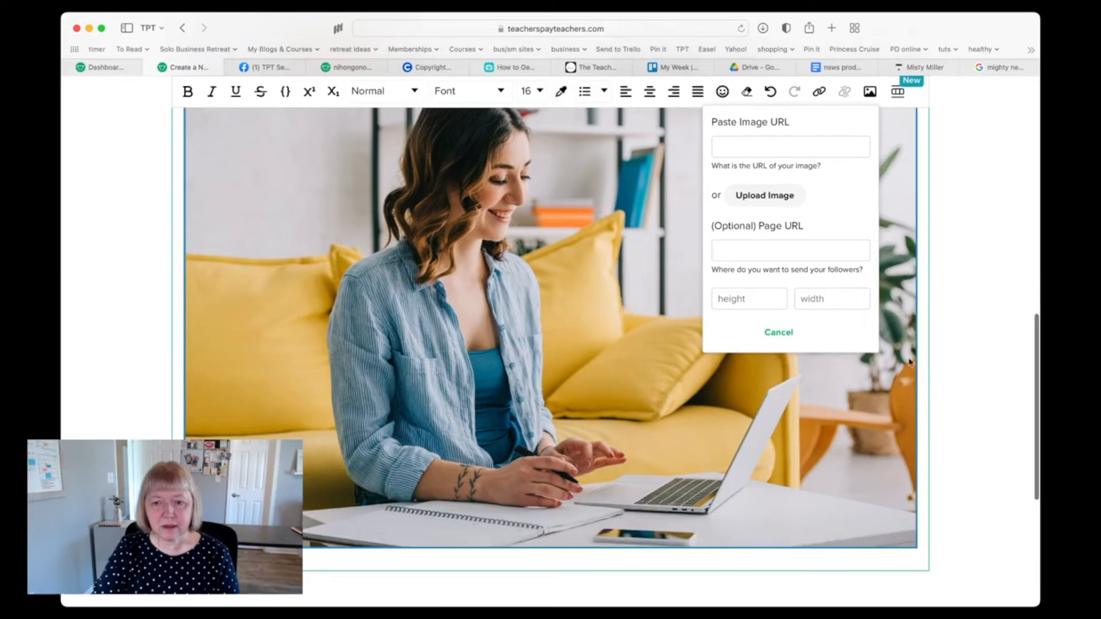
{"action": "left_click_drag", "start_coordinate": [915, 545], "coordinate": [525, 256]}
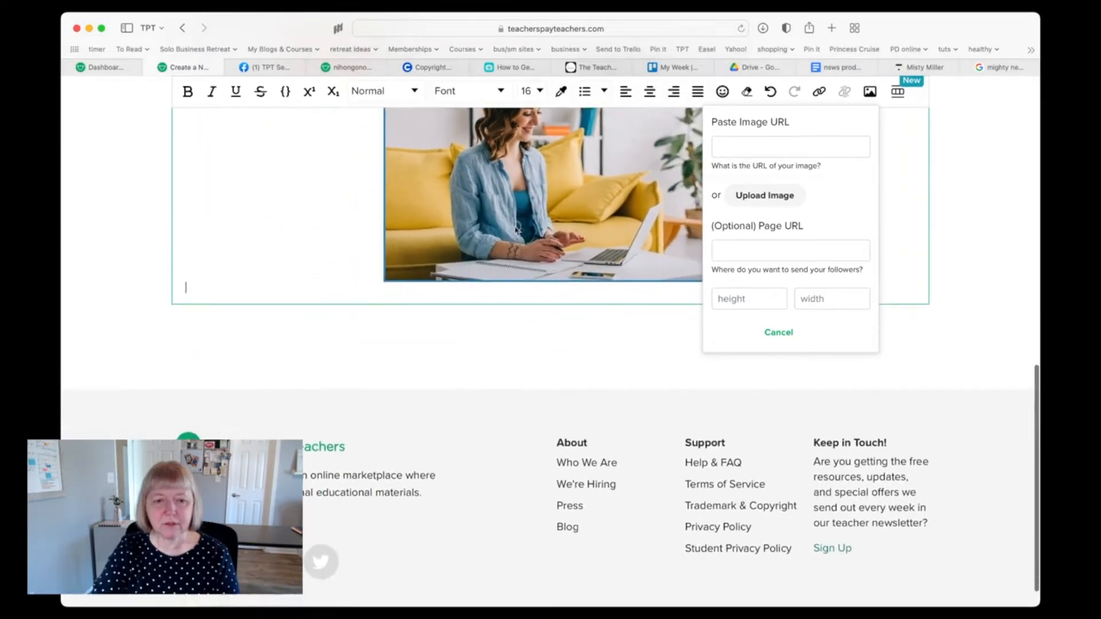
{"action": "scroll", "coordinate": [747, 569], "scroll_direction": "up", "scroll_amount": 3}
{"action": "left_click", "coordinate": [711, 540]}
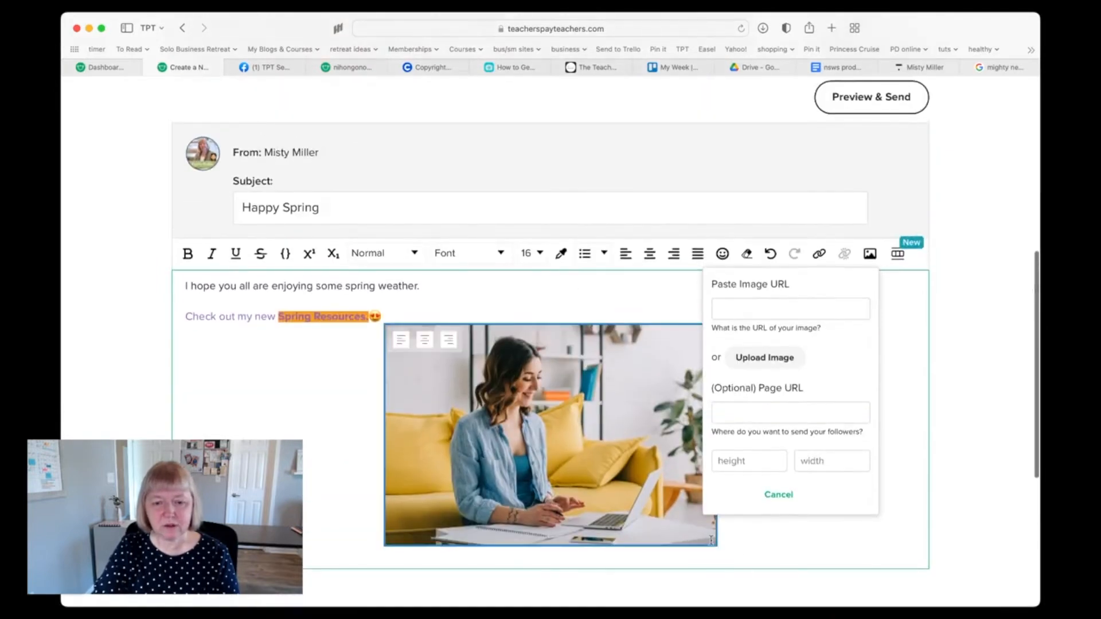
{"action": "left_click_drag", "start_coordinate": [713, 543], "coordinate": [590, 415]}
{"action": "scroll", "coordinate": [452, 318], "scroll_direction": "up", "scroll_amount": 1}
- Align the photo to the left of the note and dismiss the image insertion options
{"action": "left_click", "coordinate": [458, 375]}
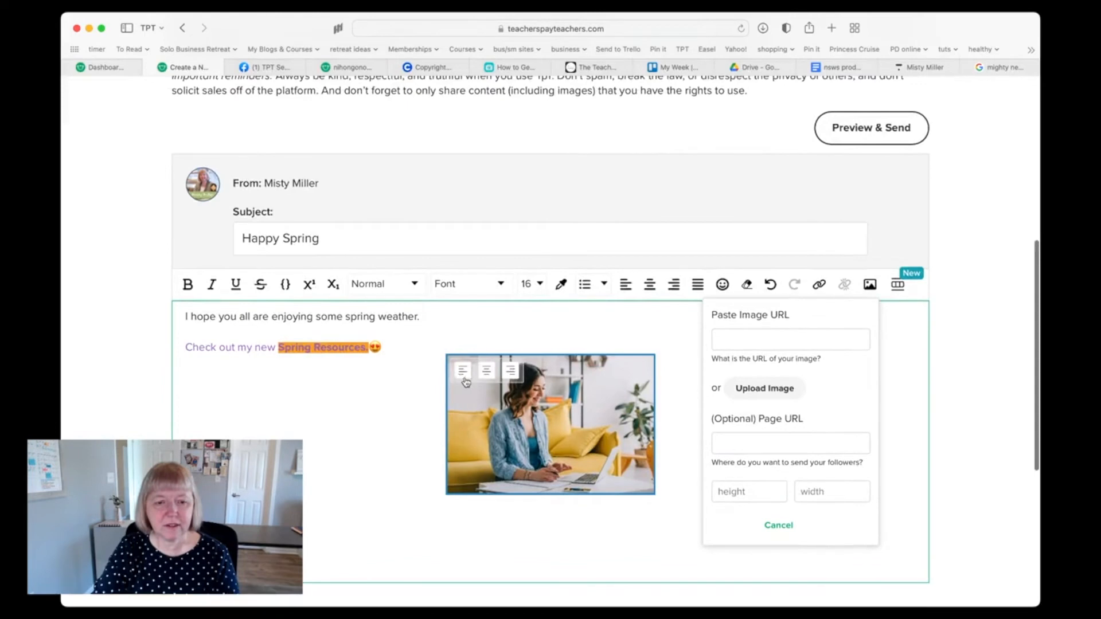
{"action": "left_click", "coordinate": [468, 376]}
{"action": "scroll", "coordinate": [477, 404], "scroll_direction": "down", "scroll_amount": 1}
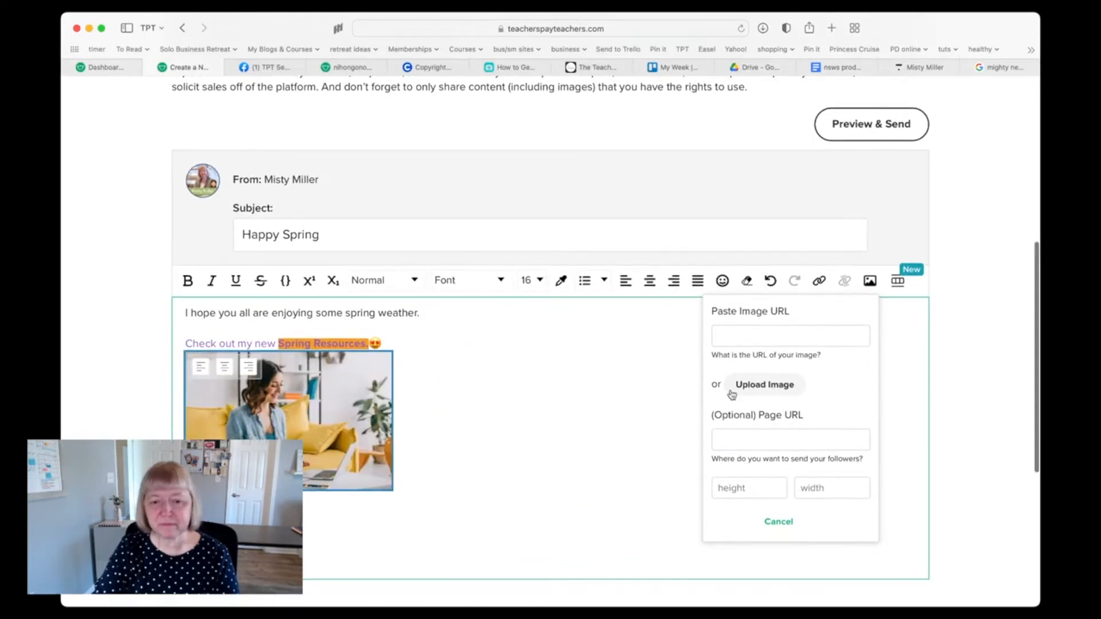
{"action": "left_click", "coordinate": [907, 344]}
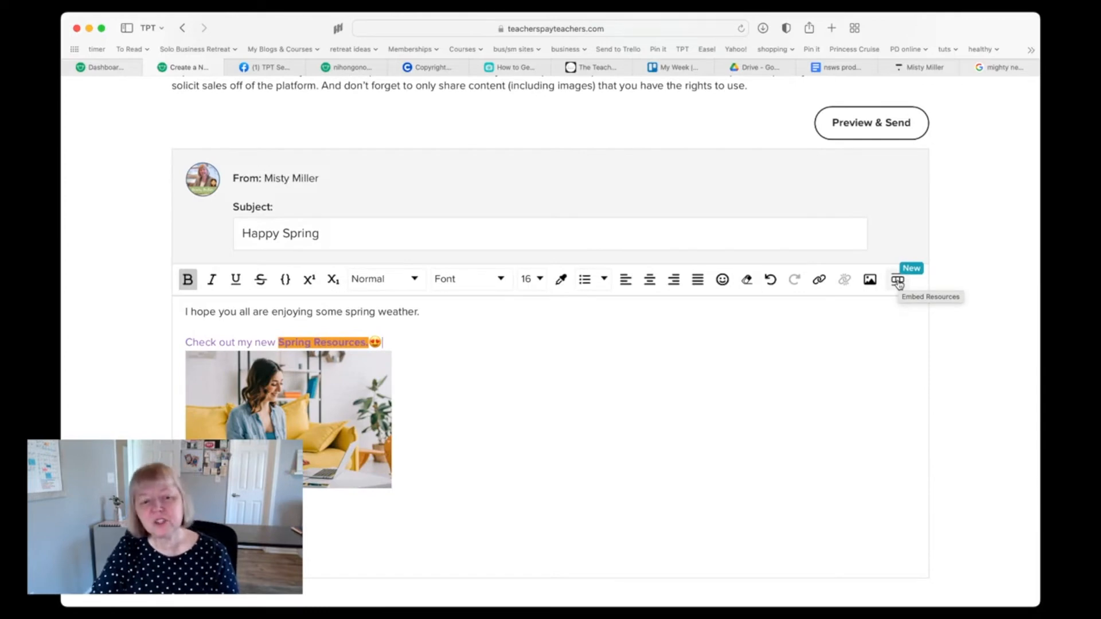
- Start embedding store resources and select "TPT Seller Guide - Tips for Creating TPT Products" for the note
{"action": "left_click", "coordinate": [898, 283]}
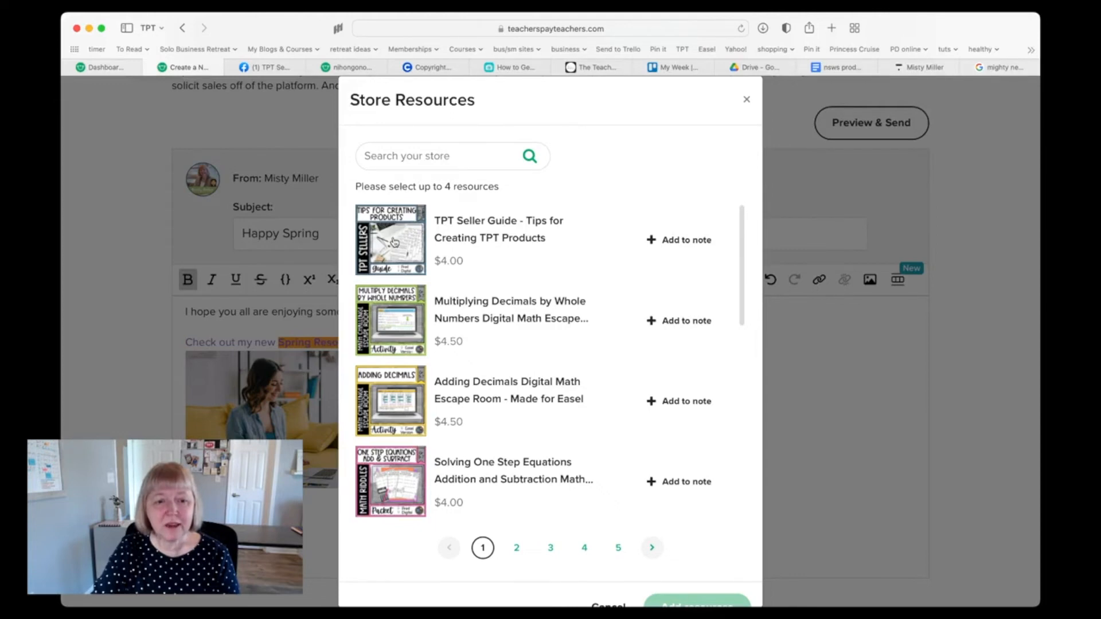
{"action": "left_click", "coordinate": [453, 227]}
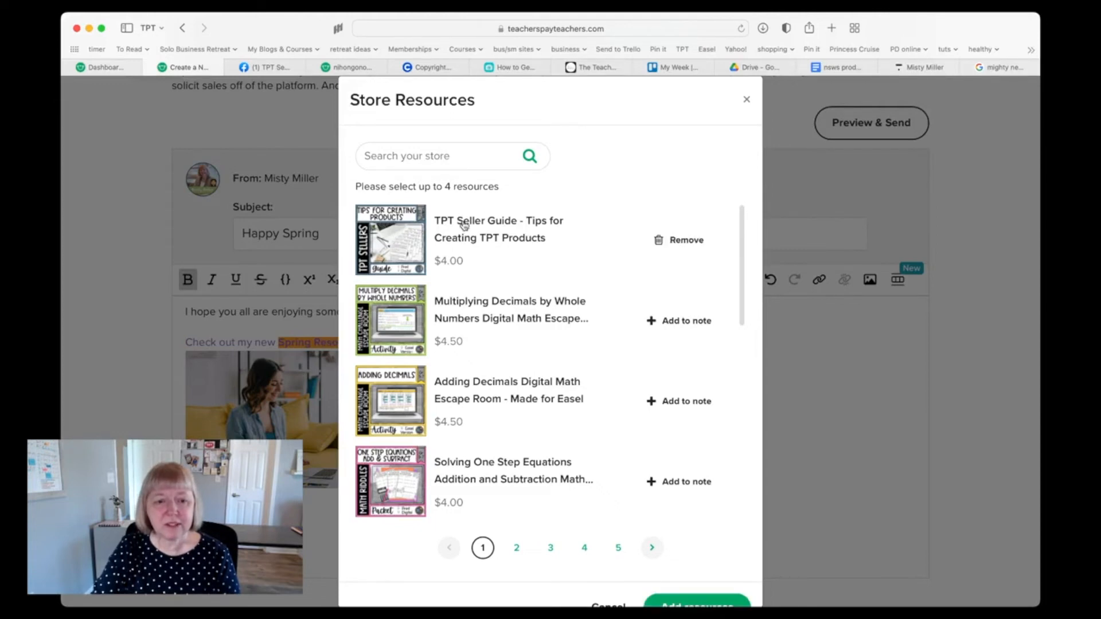
{"action": "left_click", "coordinate": [390, 246]}
{"action": "left_click", "coordinate": [389, 246]}
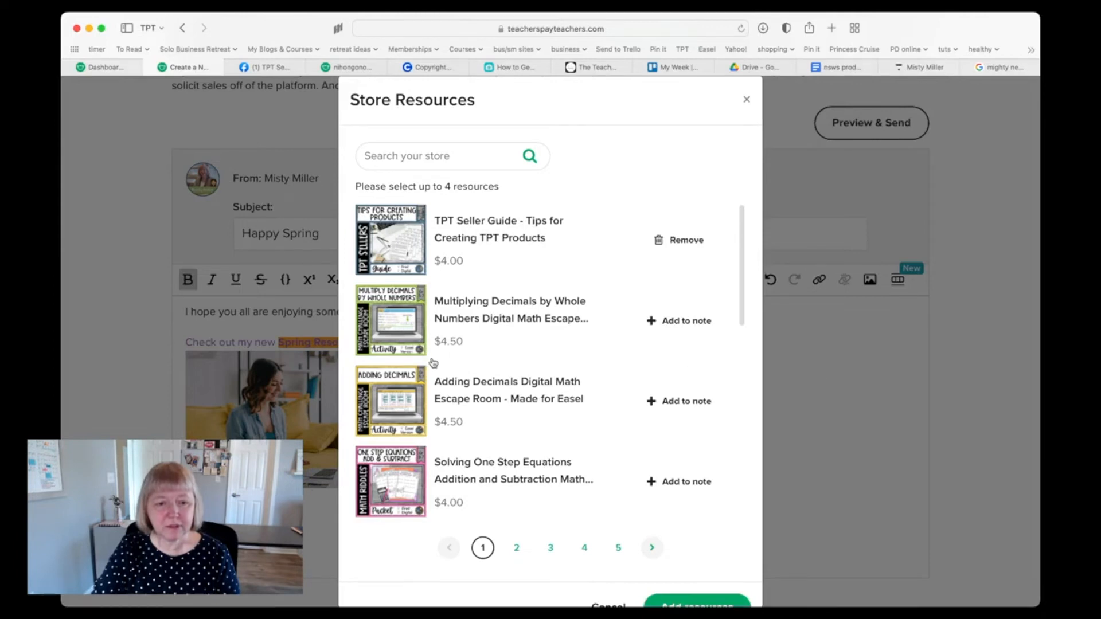
{"action": "scroll", "coordinate": [464, 367], "scroll_direction": "down", "scroll_amount": 2}
{"action": "scroll", "coordinate": [464, 367], "scroll_direction": "up", "scroll_amount": 2}
- Search the store for "seller", select the What to Add guide, Year End Review guide and Product Creation Checklists, and embed the four chosen resources
{"action": "left_click", "coordinate": [425, 156]}
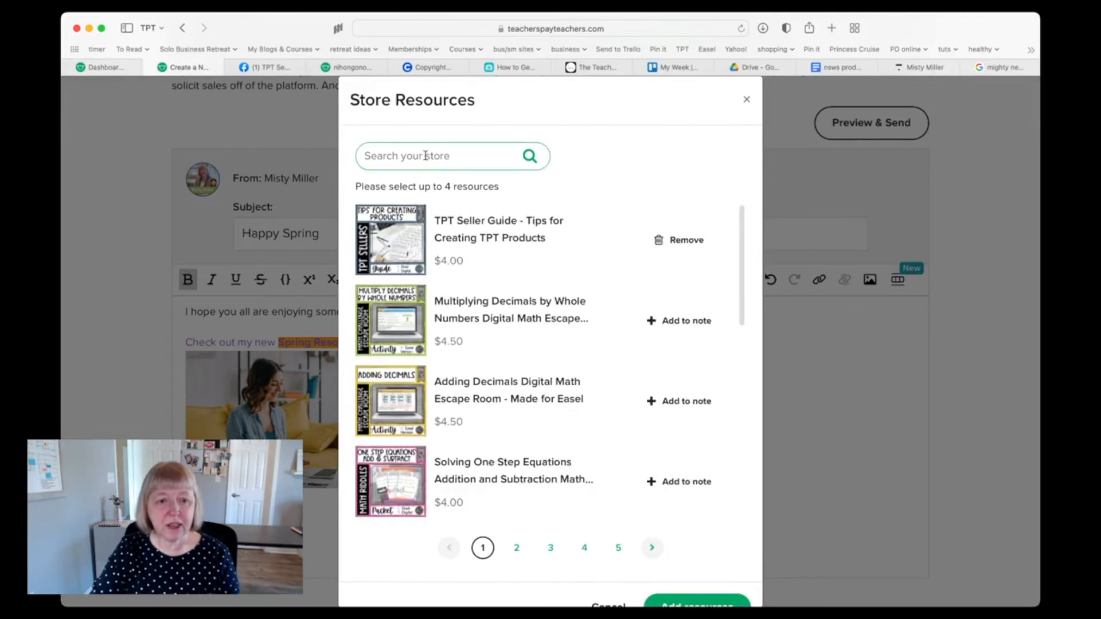
{"action": "type", "text": "seller"}
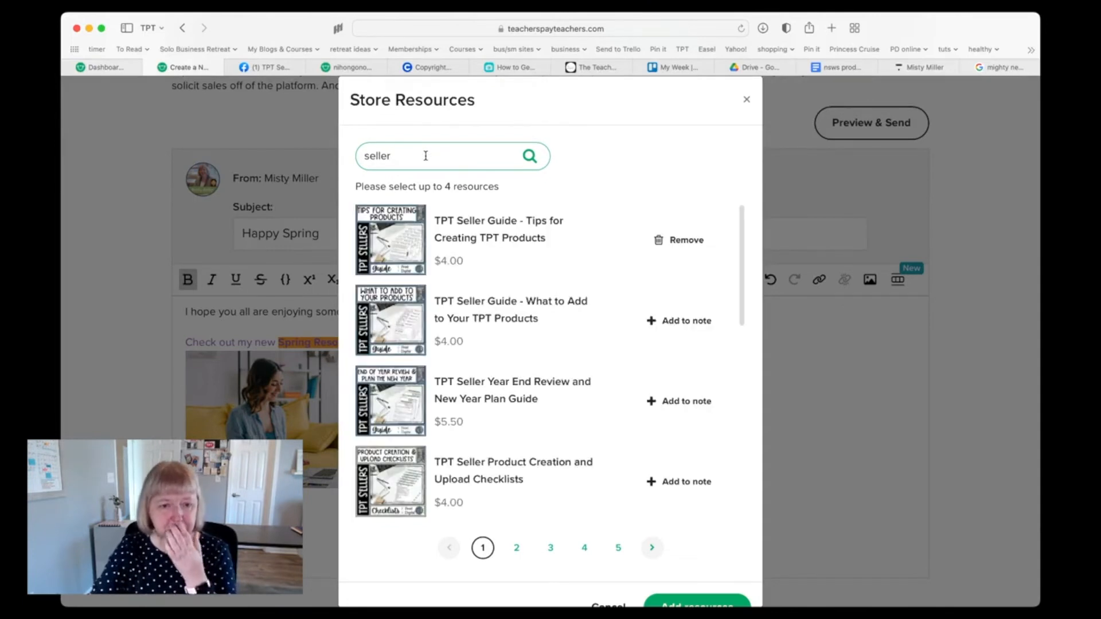
{"action": "left_click", "coordinate": [682, 320]}
{"action": "left_click", "coordinate": [682, 400]}
{"action": "left_click", "coordinate": [690, 484]}
{"action": "scroll", "coordinate": [693, 487], "scroll_direction": "down", "scroll_amount": 5}
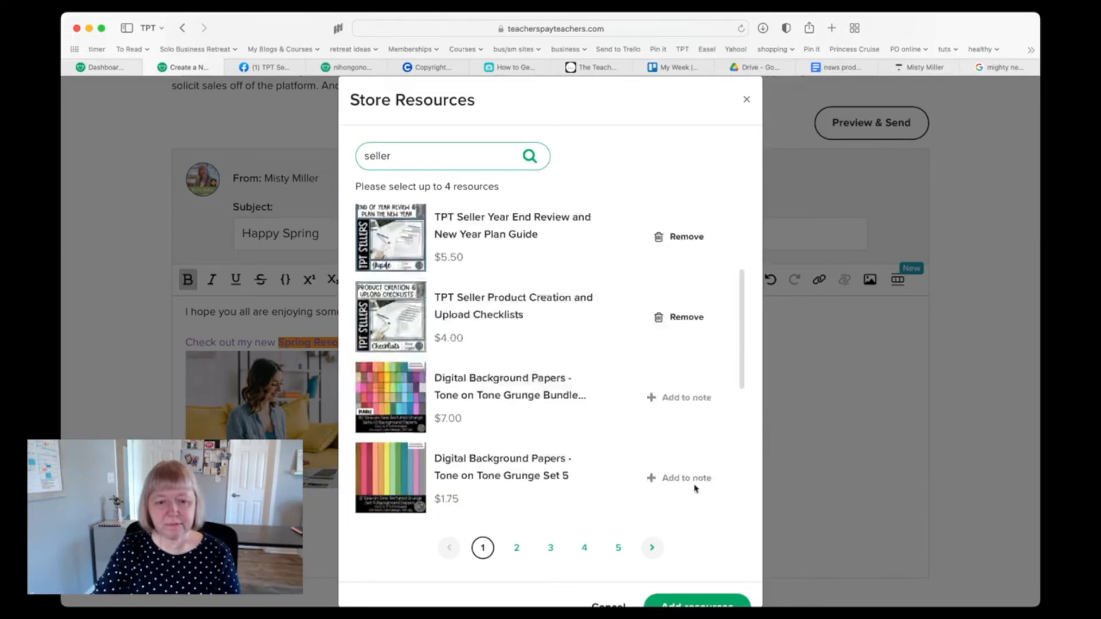
{"action": "left_click", "coordinate": [698, 605]}
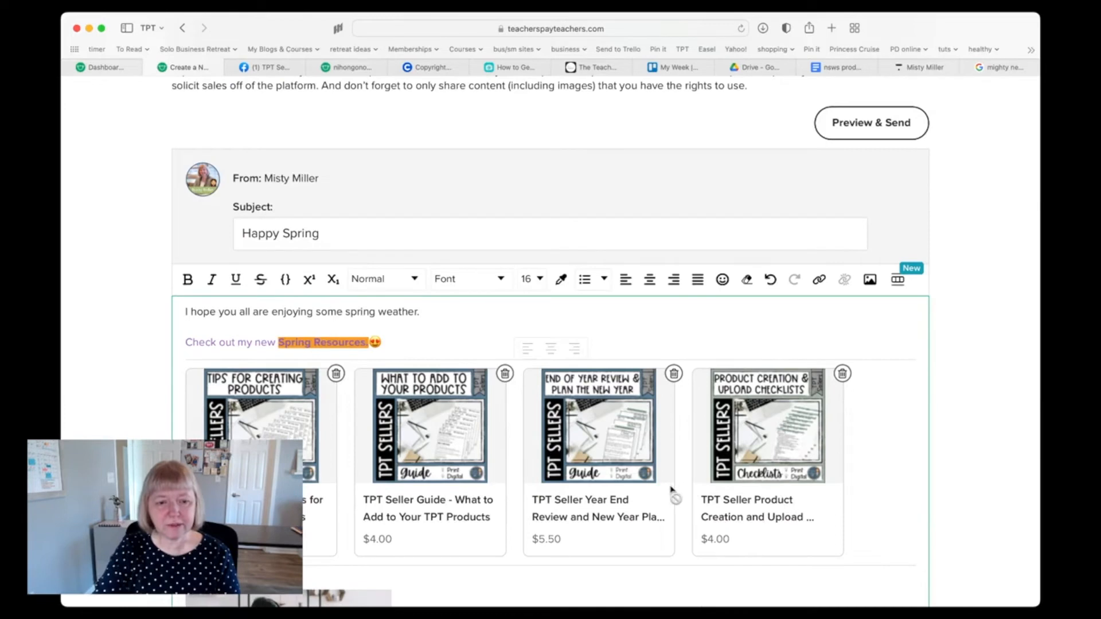
- Try to reposition the first resource card and the photo within the note
{"action": "scroll", "coordinate": [670, 489], "scroll_direction": "down", "scroll_amount": 1}
{"action": "scroll", "coordinate": [672, 490], "scroll_direction": "down", "scroll_amount": 3}
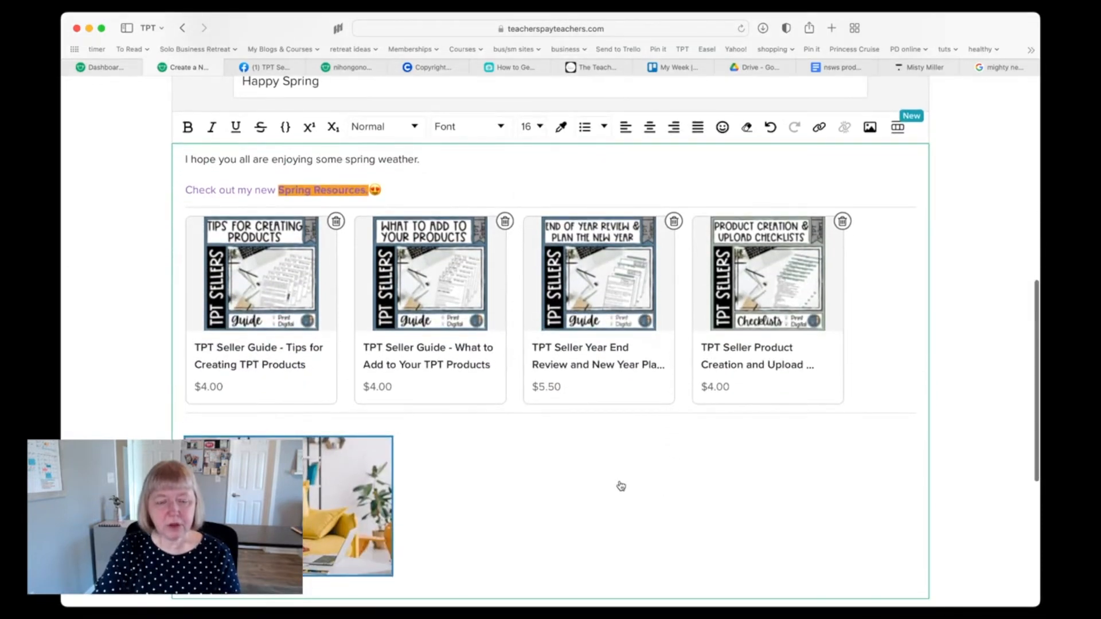
{"action": "left_click", "coordinate": [195, 421]}
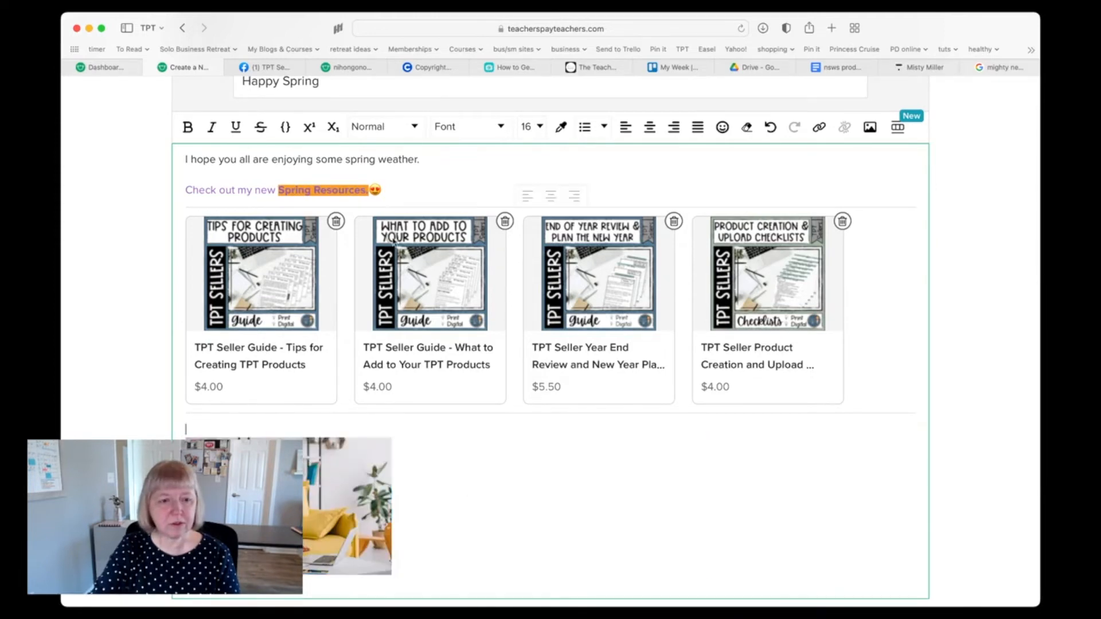
{"action": "left_click", "coordinate": [291, 423]}
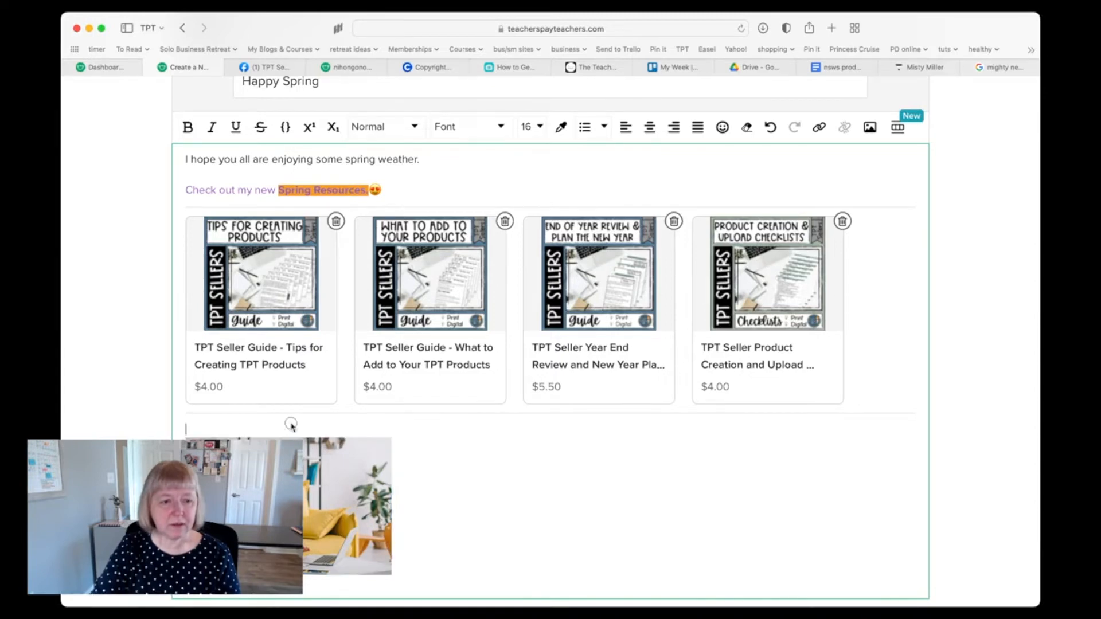
{"action": "left_click_drag", "start_coordinate": [296, 334], "coordinate": [460, 419]}
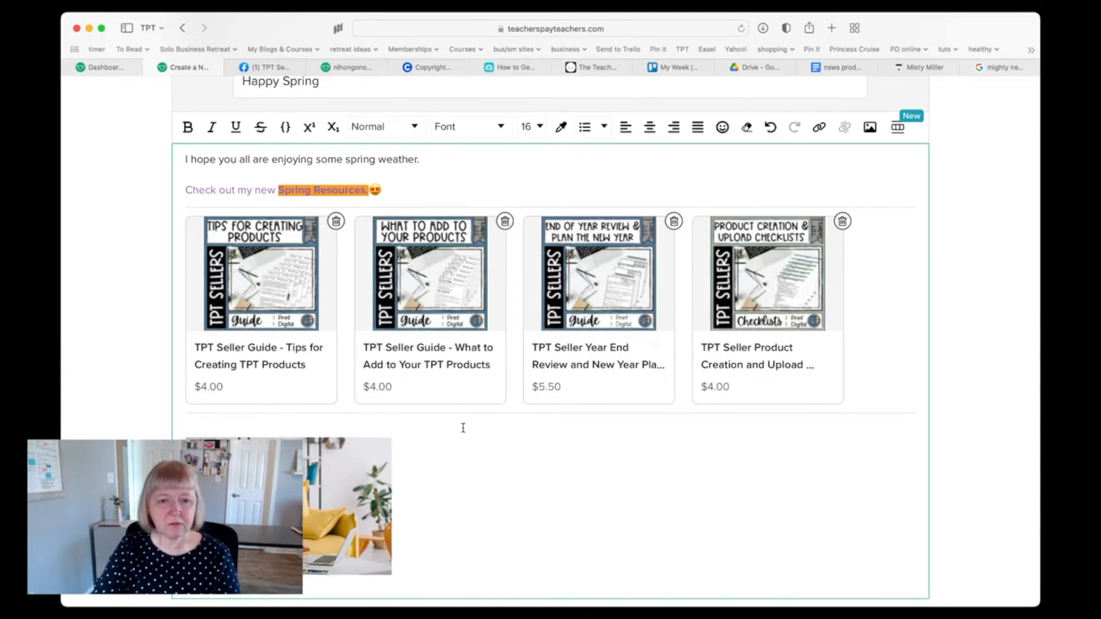
{"action": "left_click_drag", "start_coordinate": [339, 544], "coordinate": [496, 508]}
- Add a blank line below the photo at the end of the note
{"action": "scroll", "coordinate": [496, 509], "scroll_direction": "down", "scroll_amount": 3}
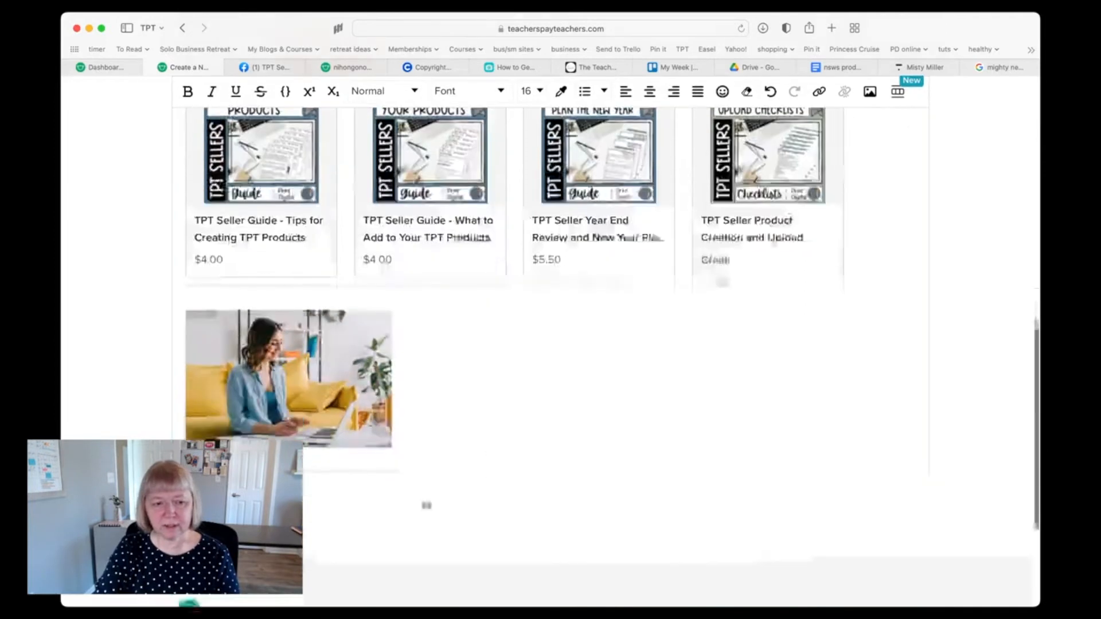
{"action": "left_click", "coordinate": [385, 441]}
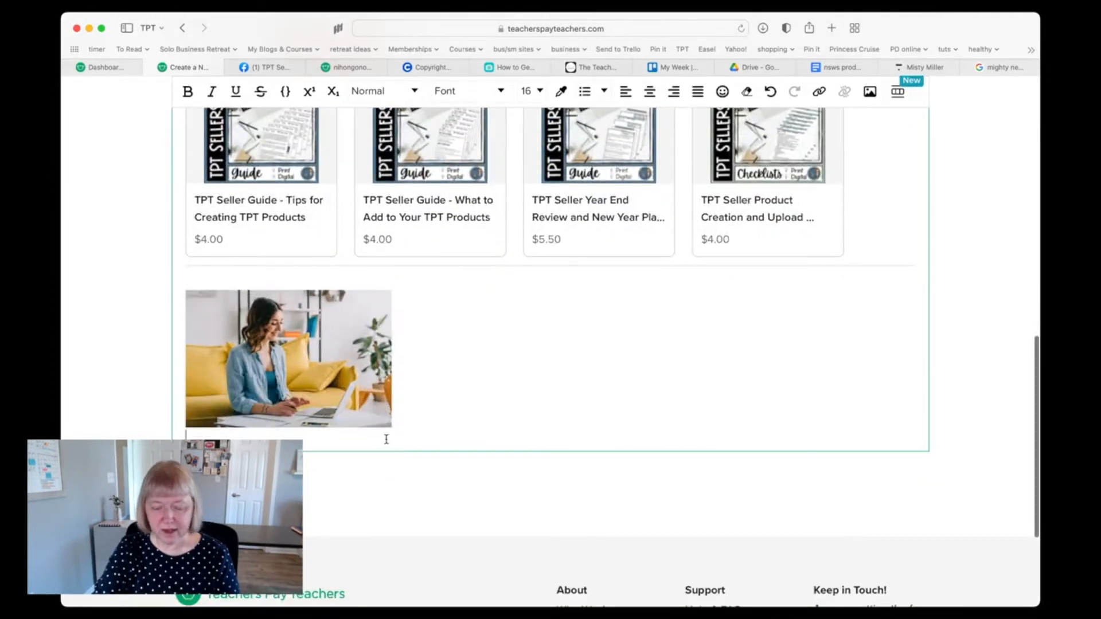
{"action": "key", "text": "Return"}
{"action": "left_click", "coordinate": [289, 360]}
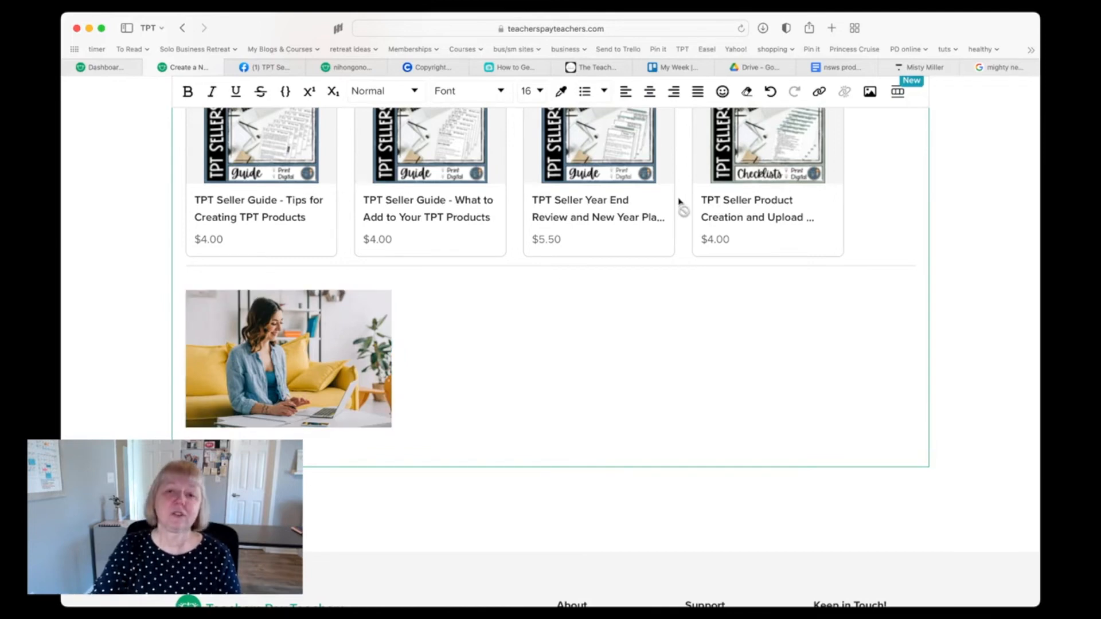
- Start embedding another set of store resources and select the "Digital Background Papers - Tone on Tone Grunge Bundle" for the note
{"action": "left_click", "coordinate": [897, 93]}
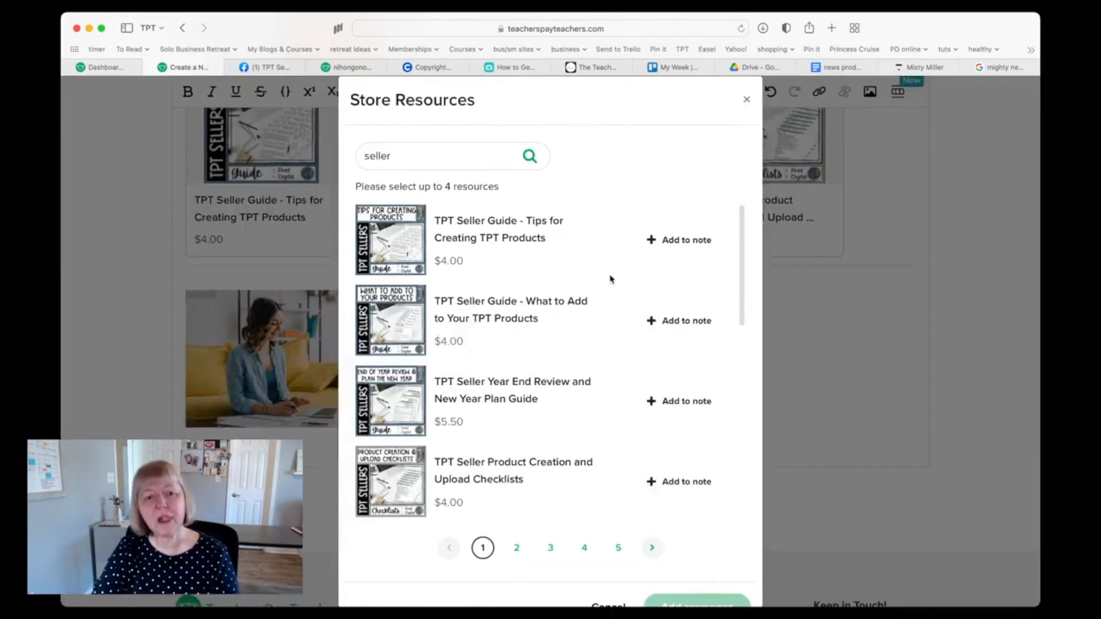
{"action": "left_click_drag", "start_coordinate": [409, 158], "coordinate": [368, 157]}
{"action": "left_click", "coordinate": [426, 160]}
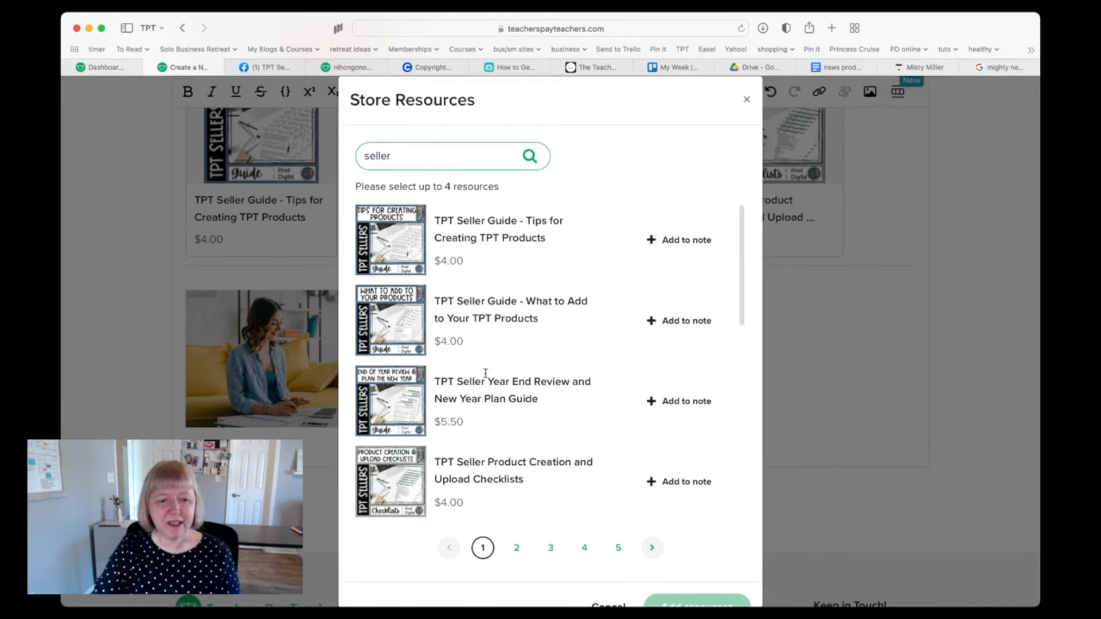
{"action": "scroll", "coordinate": [485, 373], "scroll_direction": "down", "scroll_amount": 5}
{"action": "left_click", "coordinate": [686, 330]}
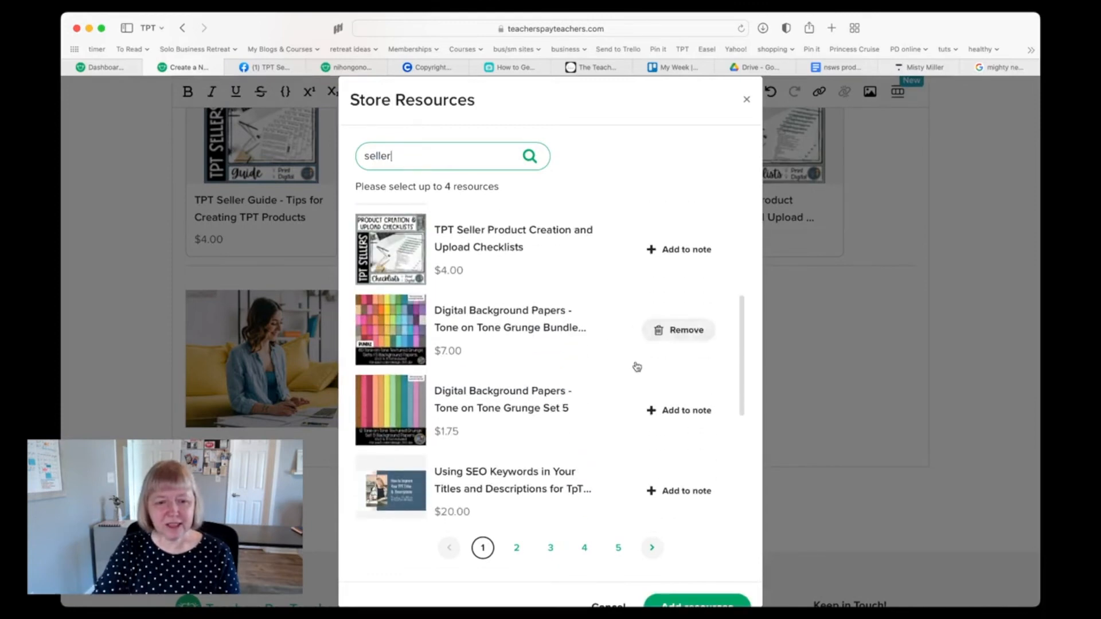
- Select At the Movies TPT Seller Challenges, TPT 101 and Tone on Tone Grunge Set 1 from results page 2, and embed the chosen resources
{"action": "scroll", "coordinate": [636, 367], "scroll_direction": "down", "scroll_amount": 5}
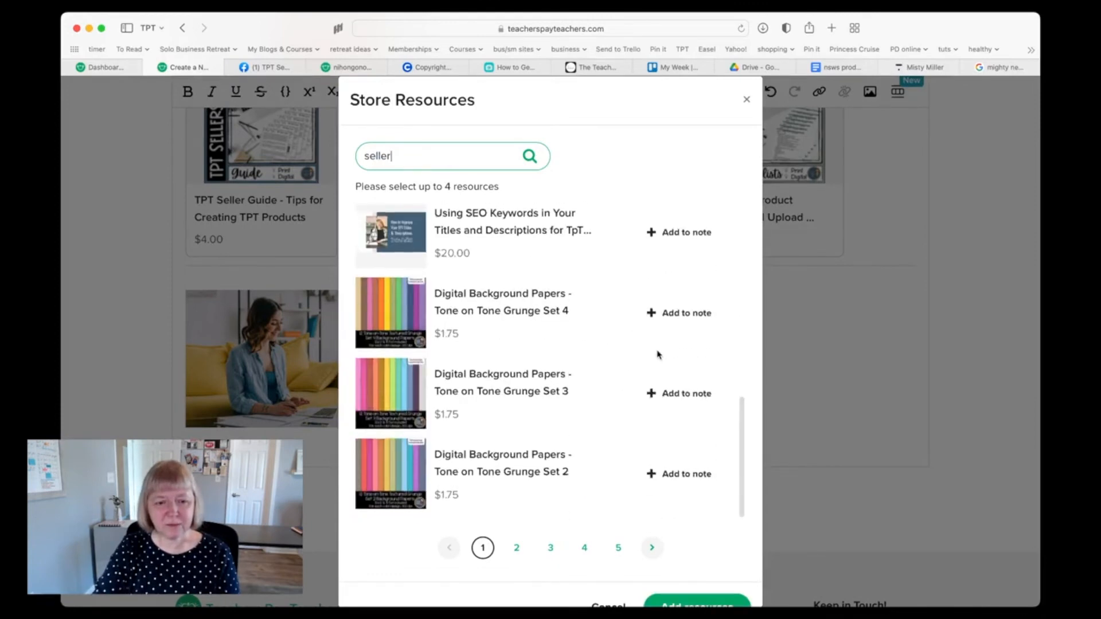
{"action": "scroll", "coordinate": [658, 354], "scroll_direction": "down", "scroll_amount": 1}
{"action": "left_click", "coordinate": [516, 521]}
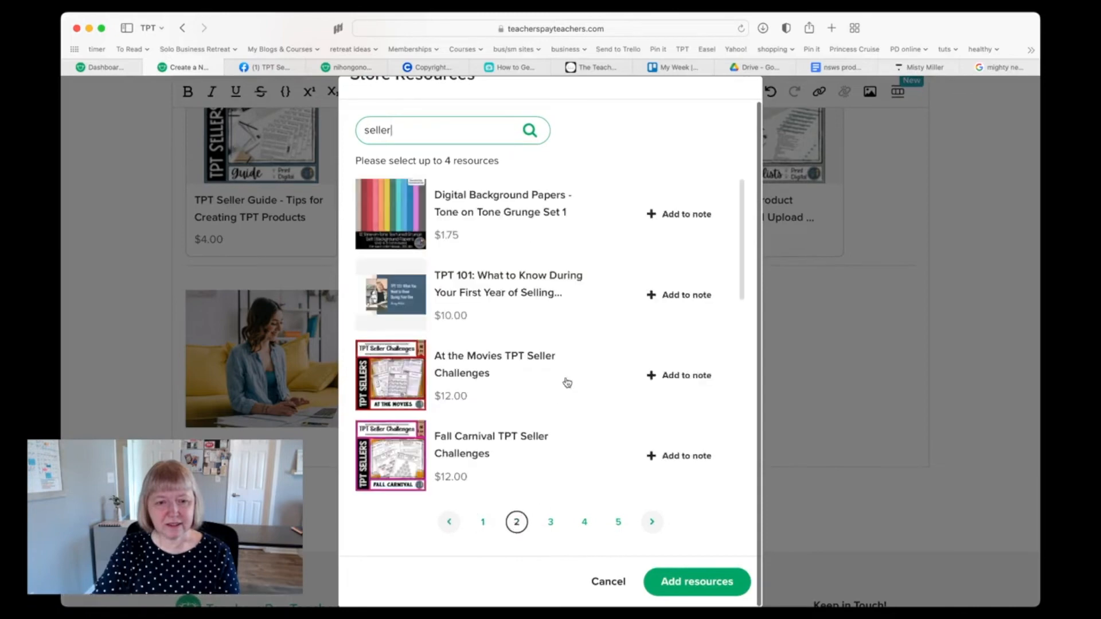
{"action": "left_click", "coordinate": [673, 376]}
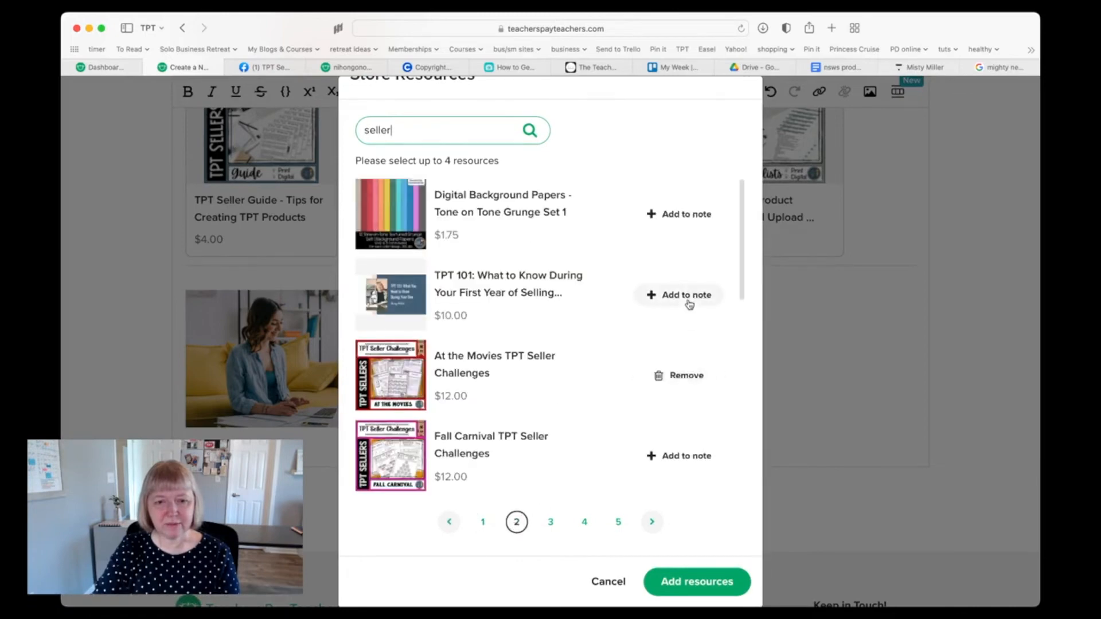
{"action": "left_click", "coordinate": [687, 296]}
{"action": "left_click", "coordinate": [687, 216]}
{"action": "left_click", "coordinate": [687, 583]}
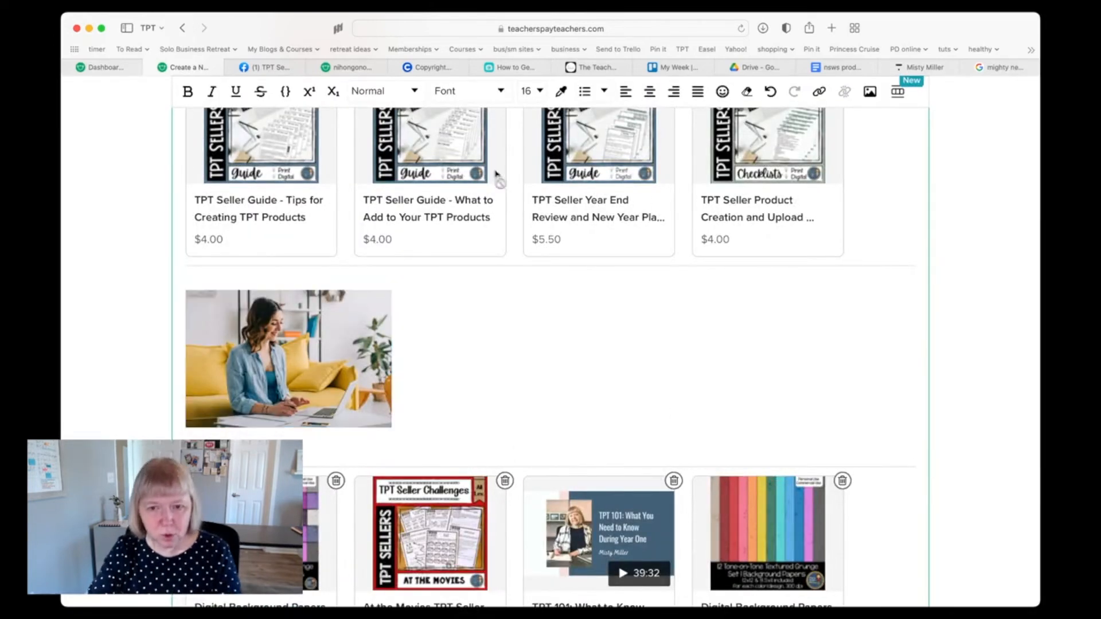
- Remove the "TPT 101: What to Know During Your First Year of Selling" resource from the second resource row
{"action": "scroll", "coordinate": [672, 413], "scroll_direction": "down", "scroll_amount": 3}
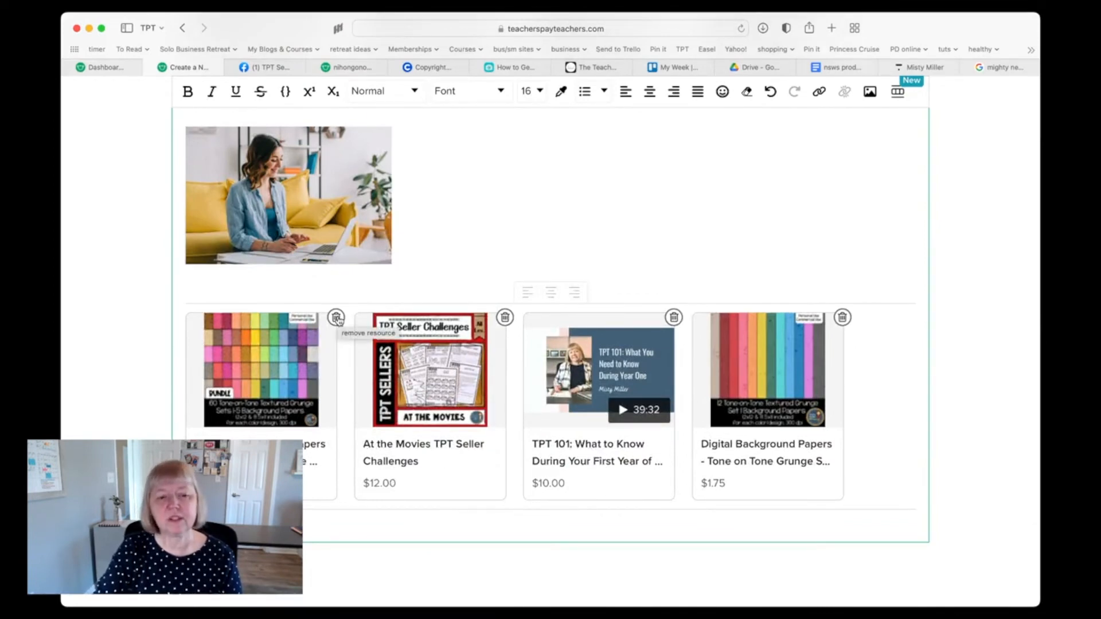
{"action": "left_click", "coordinate": [674, 317]}
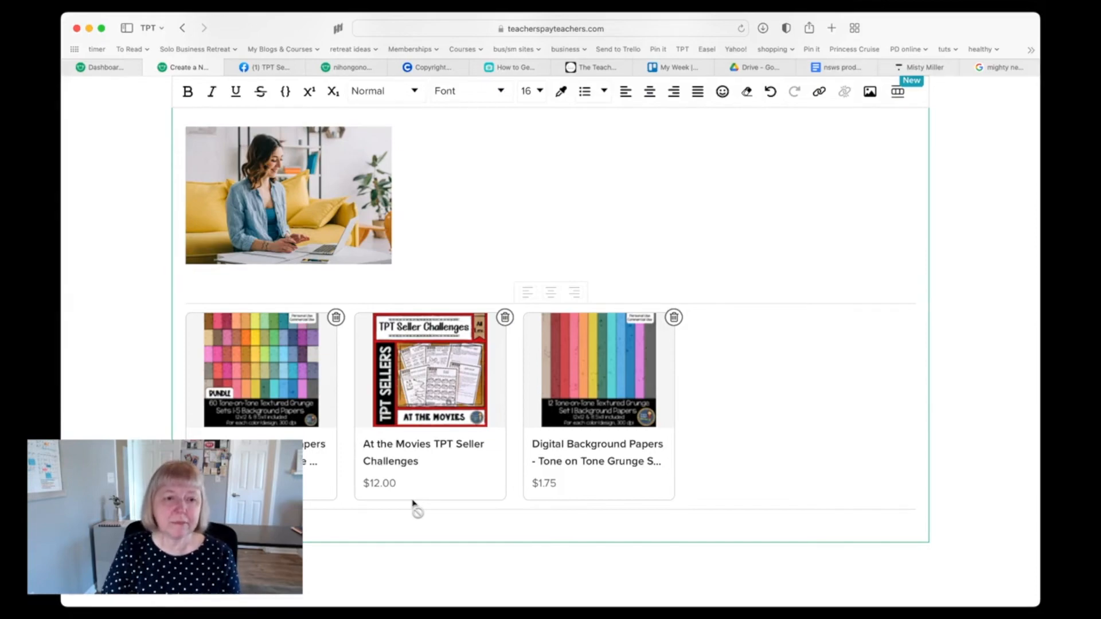
{"action": "scroll", "coordinate": [591, 466], "scroll_direction": "up", "scroll_amount": 10}
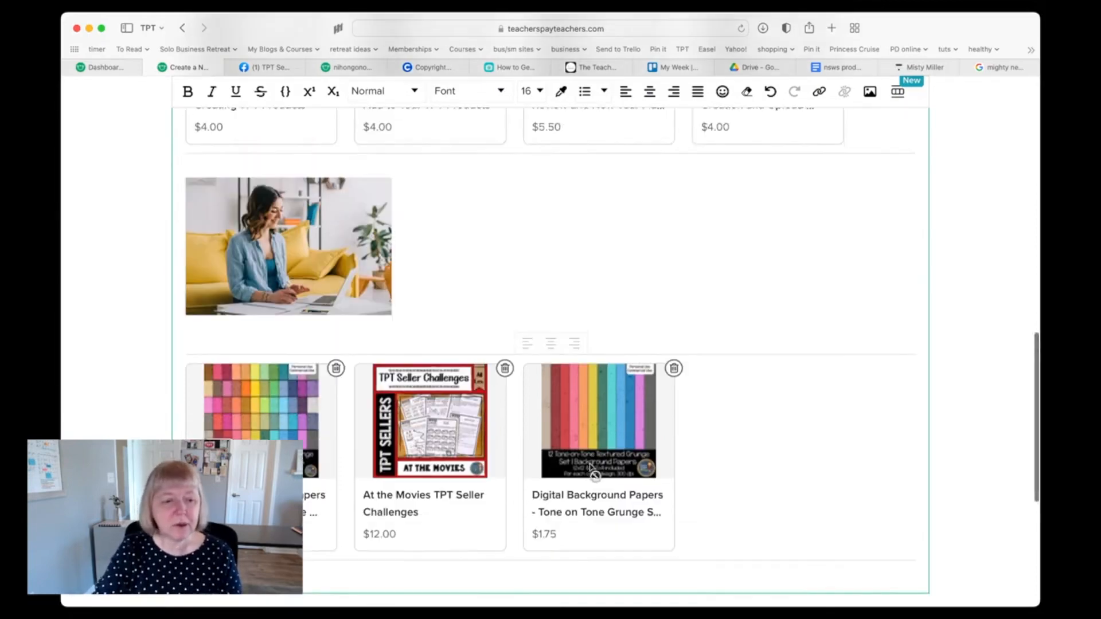
{"action": "scroll", "coordinate": [602, 461], "scroll_direction": "down", "scroll_amount": 10}
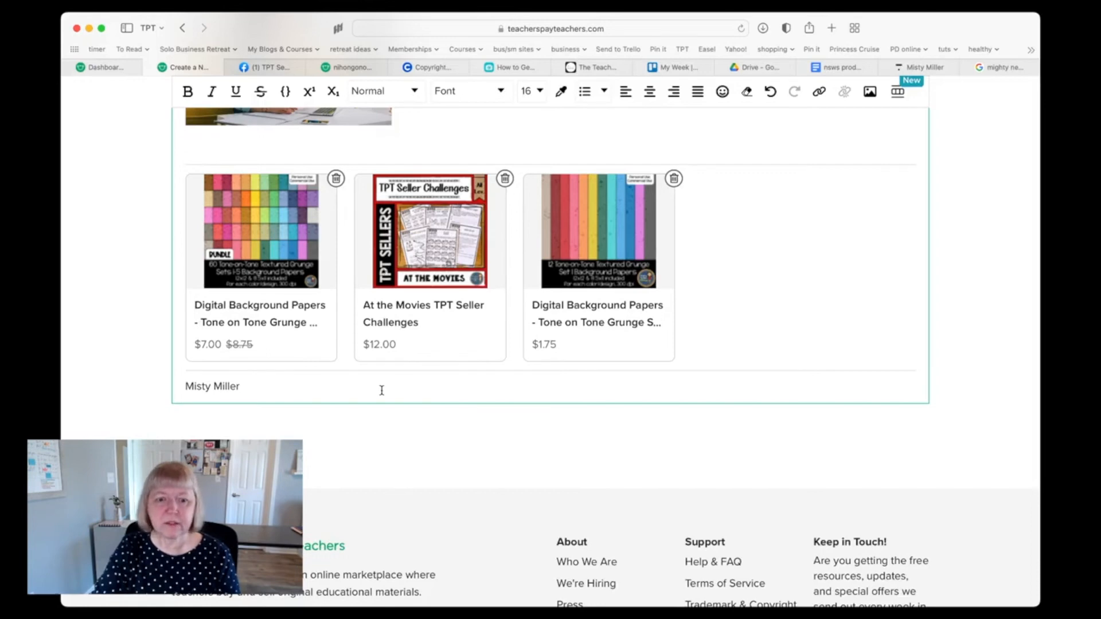
- Preview the whole Happy Spring note through to its end, and return to editing it without sending
{"action": "scroll", "coordinate": [381, 391], "scroll_direction": "up", "scroll_amount": 10}
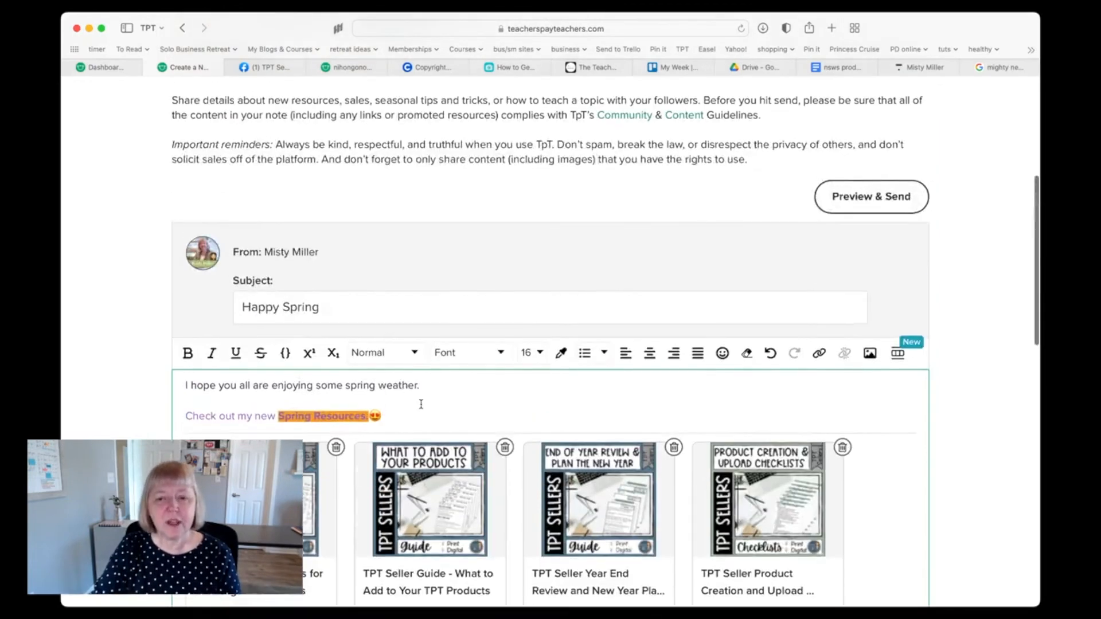
{"action": "left_click", "coordinate": [871, 197]}
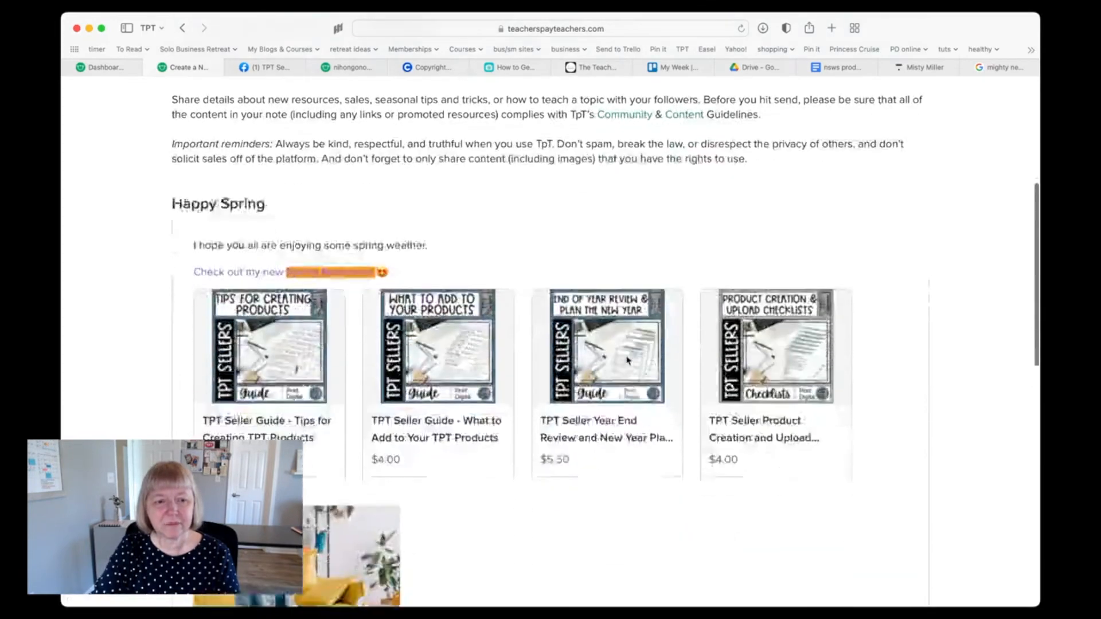
{"action": "scroll", "coordinate": [627, 360], "scroll_direction": "down", "scroll_amount": 10}
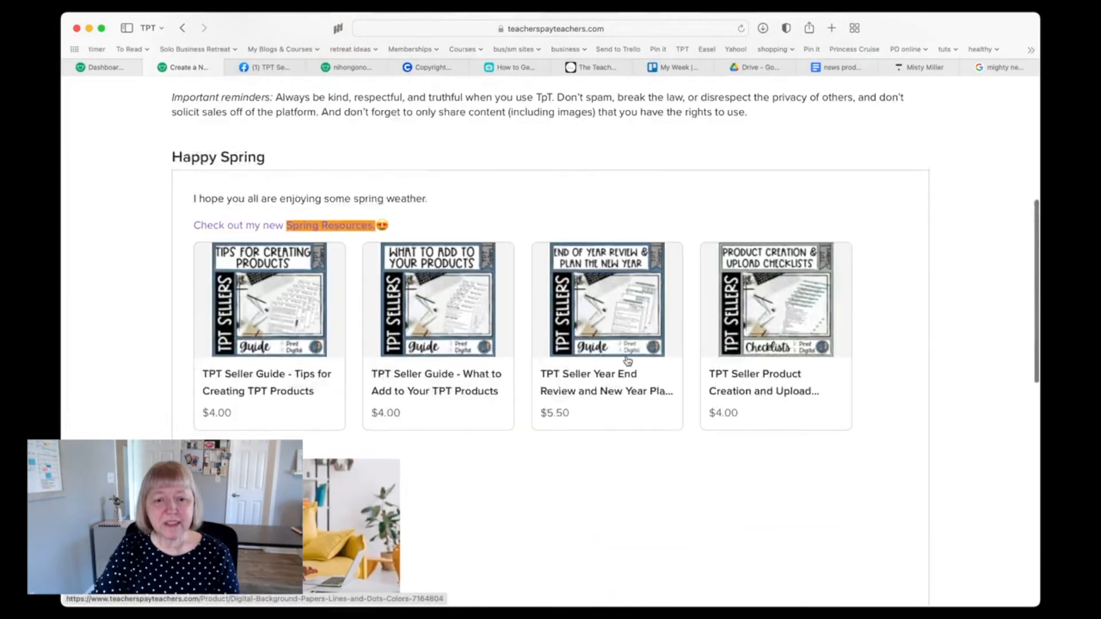
{"action": "scroll", "coordinate": [628, 360], "scroll_direction": "down", "scroll_amount": 8}
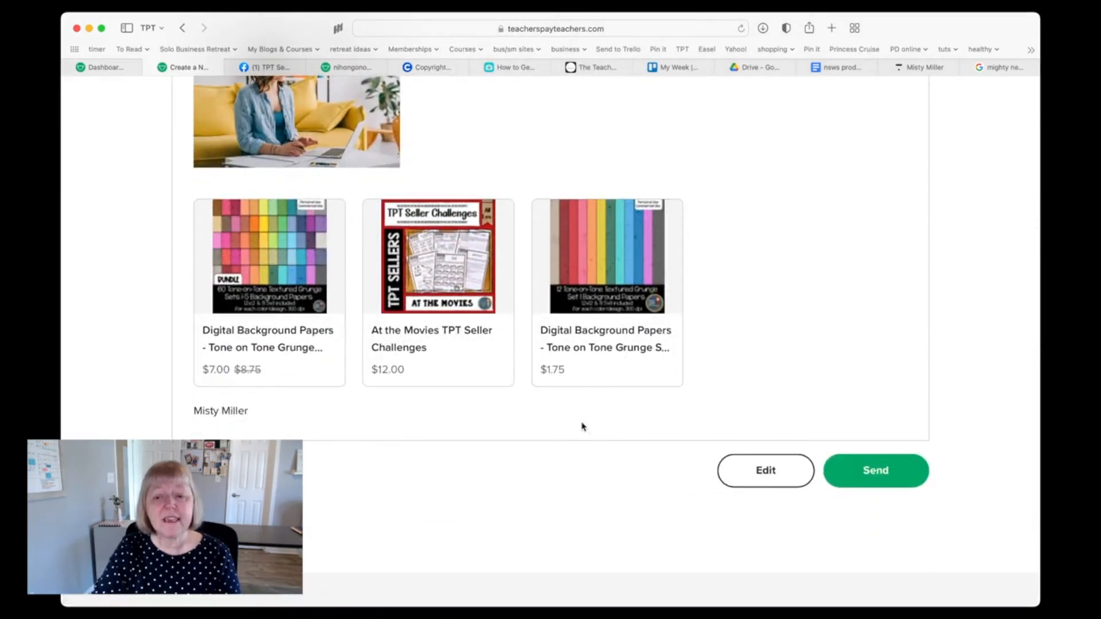
{"action": "left_click", "coordinate": [766, 477]}
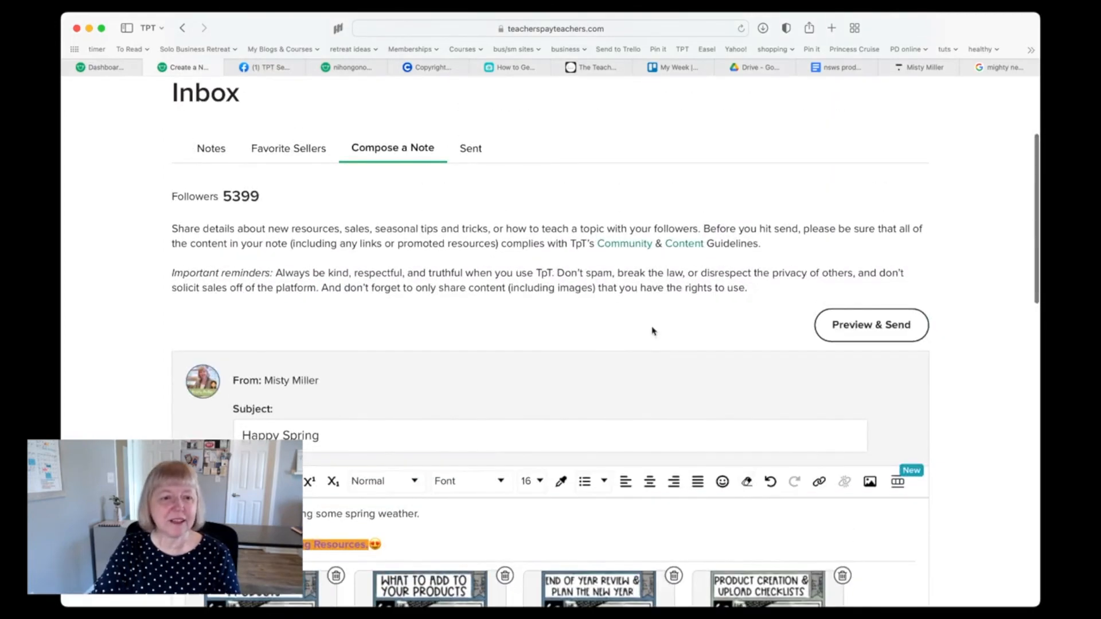
{"action": "scroll", "coordinate": [658, 328], "scroll_direction": "down", "scroll_amount": 6}
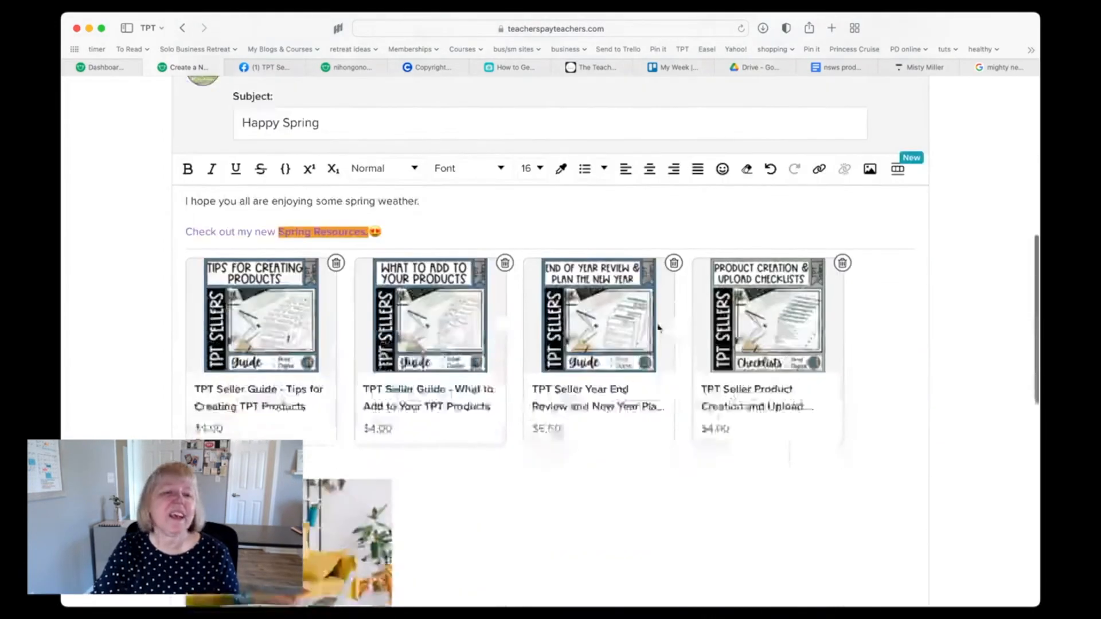